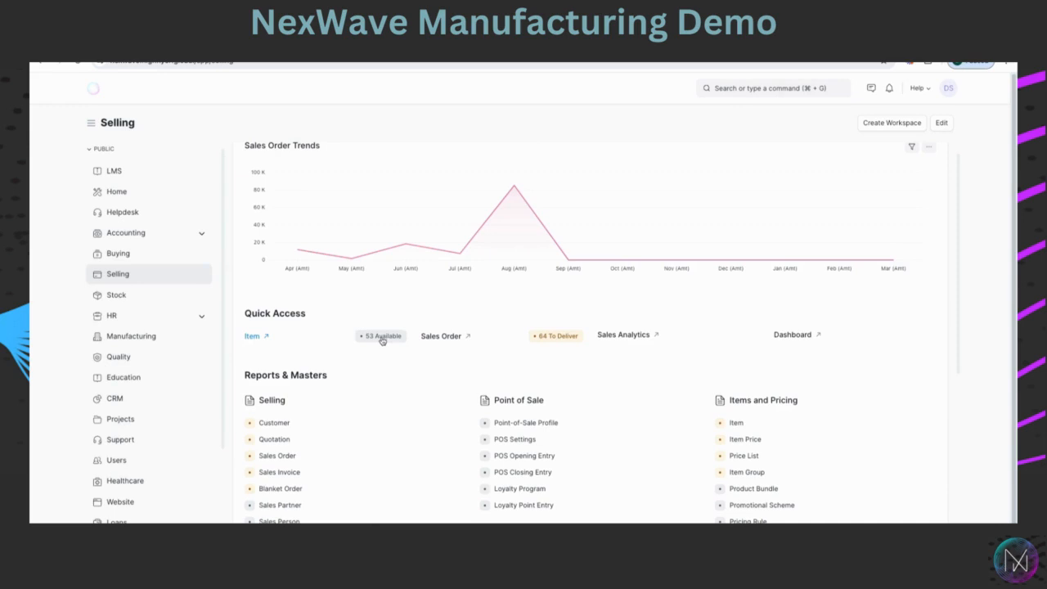
Open the BOM-Plastic Lids-001 bill of materials from the Manufacturing workspace.
click(118, 337)
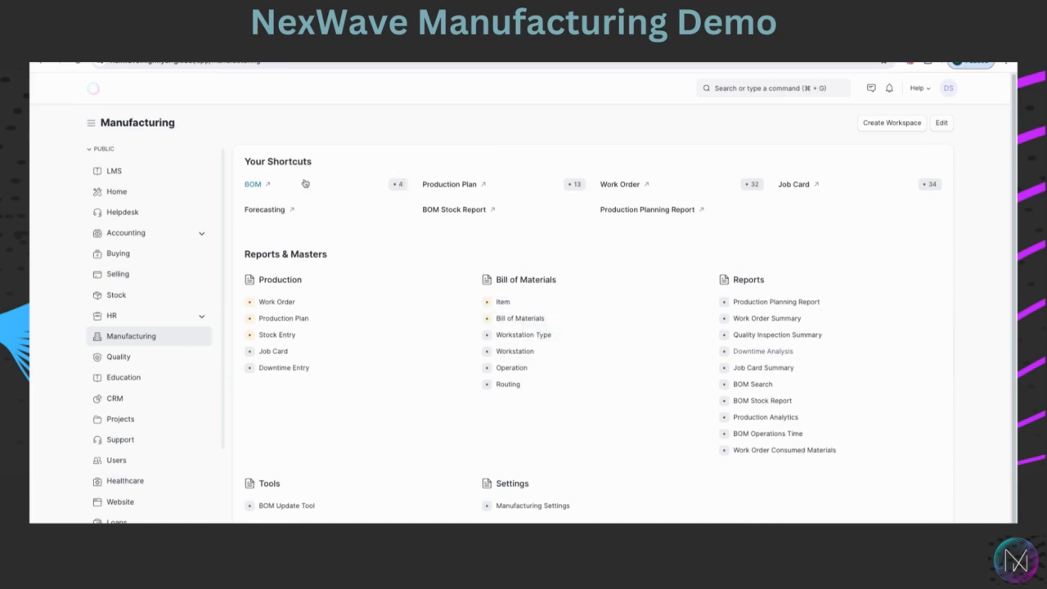
click(253, 184)
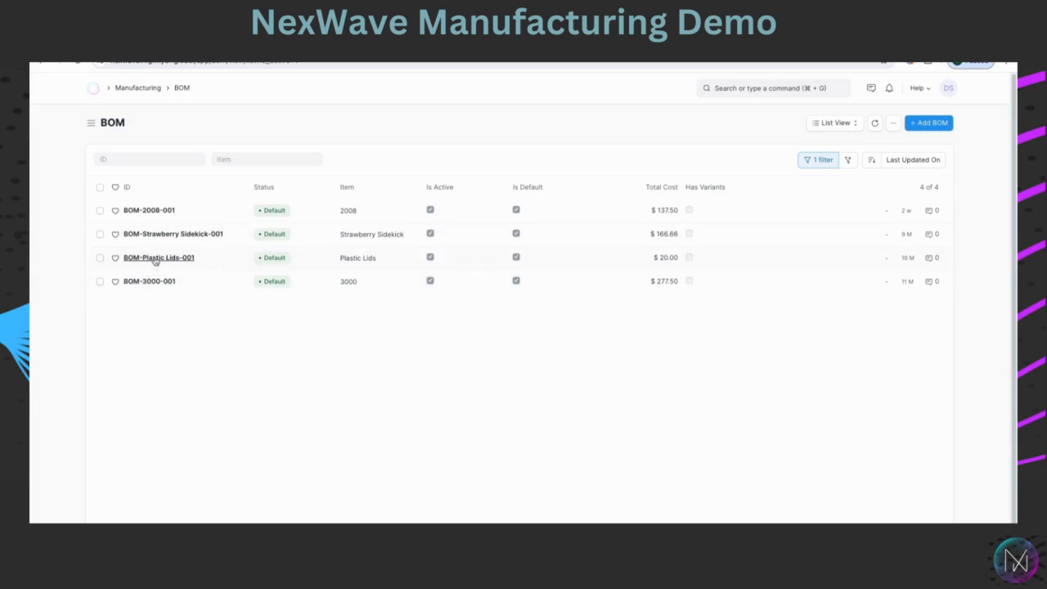
click(155, 258)
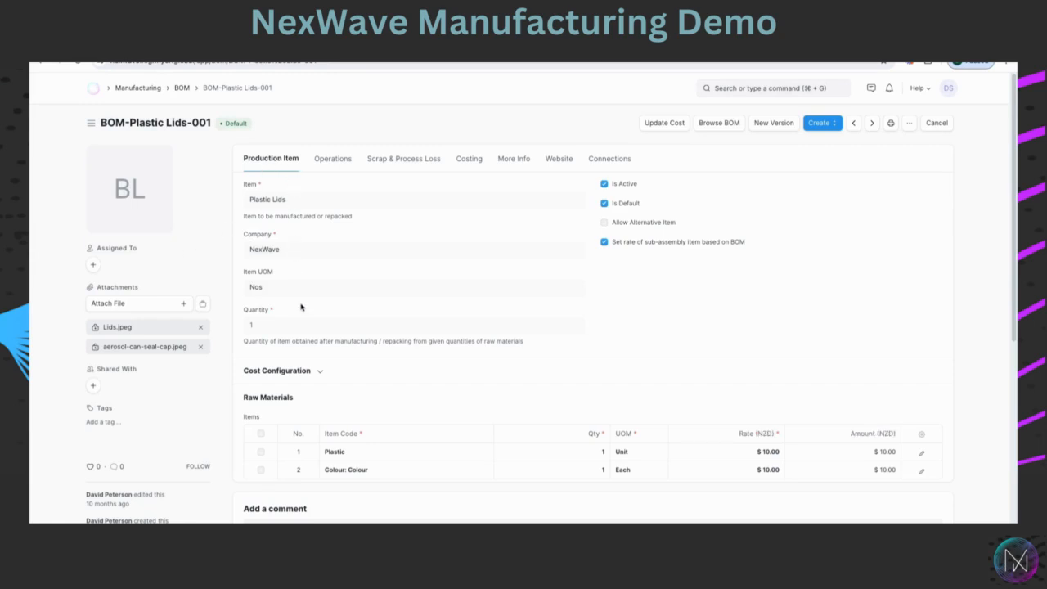
Inspect the Colour raw material row of the bill of materials, then close the row editor.
click(393, 475)
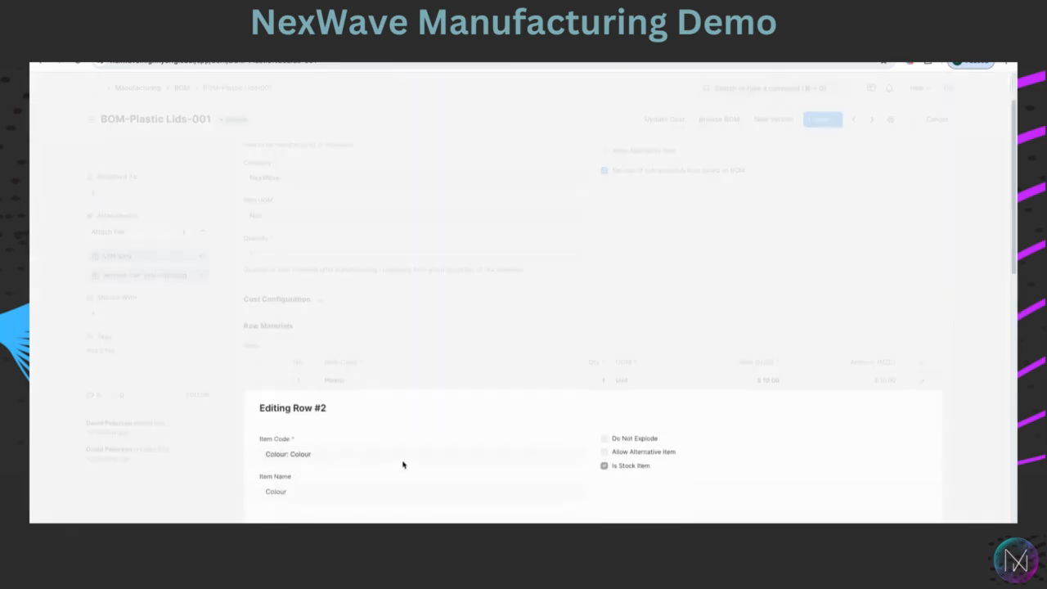
scroll(718, 439, down, 5)
scroll(718, 438, up, 2)
click(750, 155)
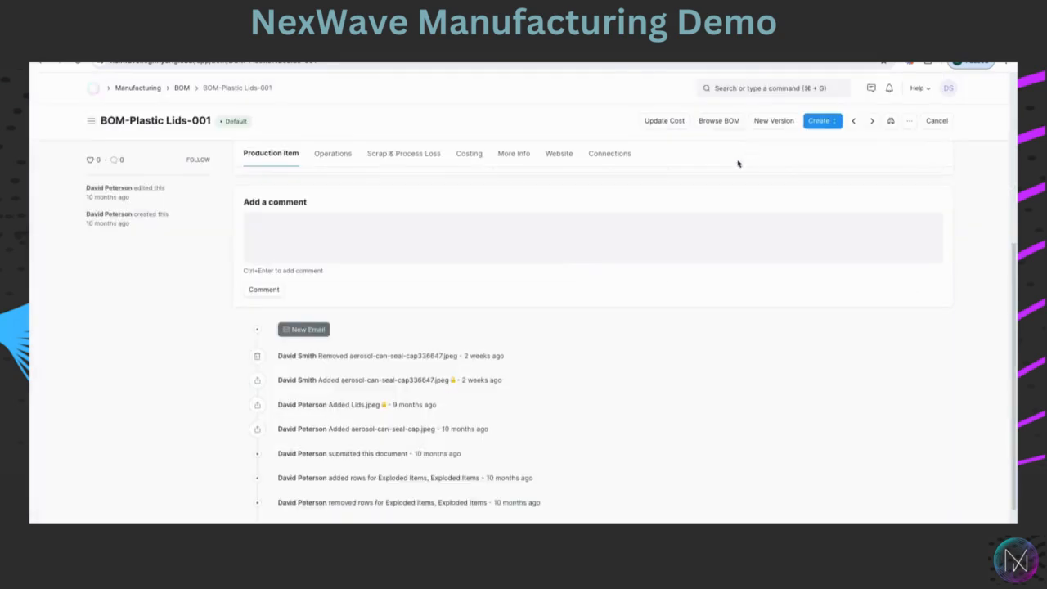
scroll(327, 154, down, 1)
scroll(331, 162, up, 1)
Review the BOM's Operations, Costing and Scrap & Process Loss sections.
click(337, 161)
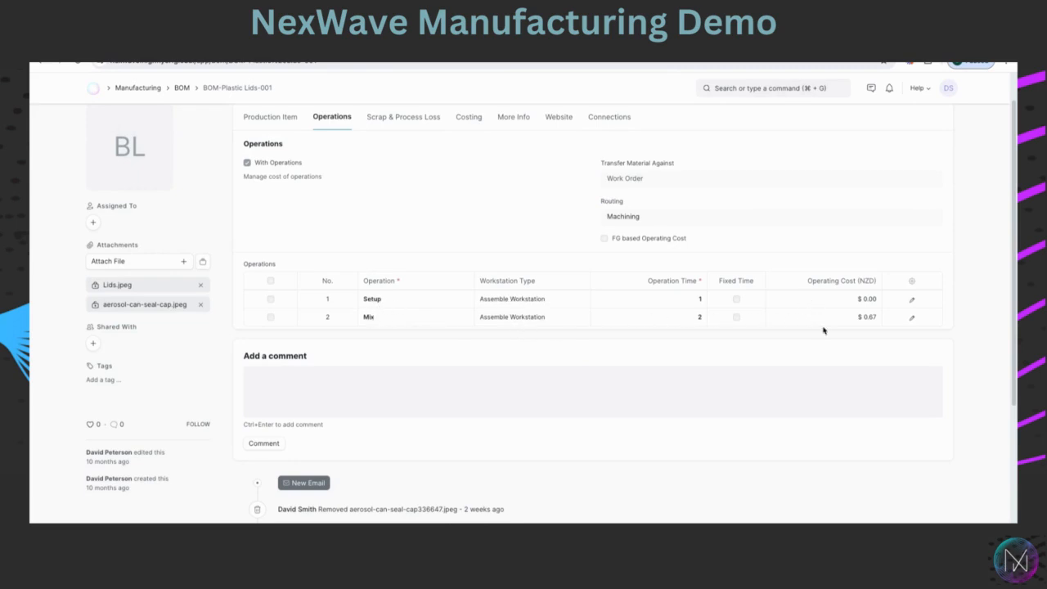
scroll(473, 236, up, 1)
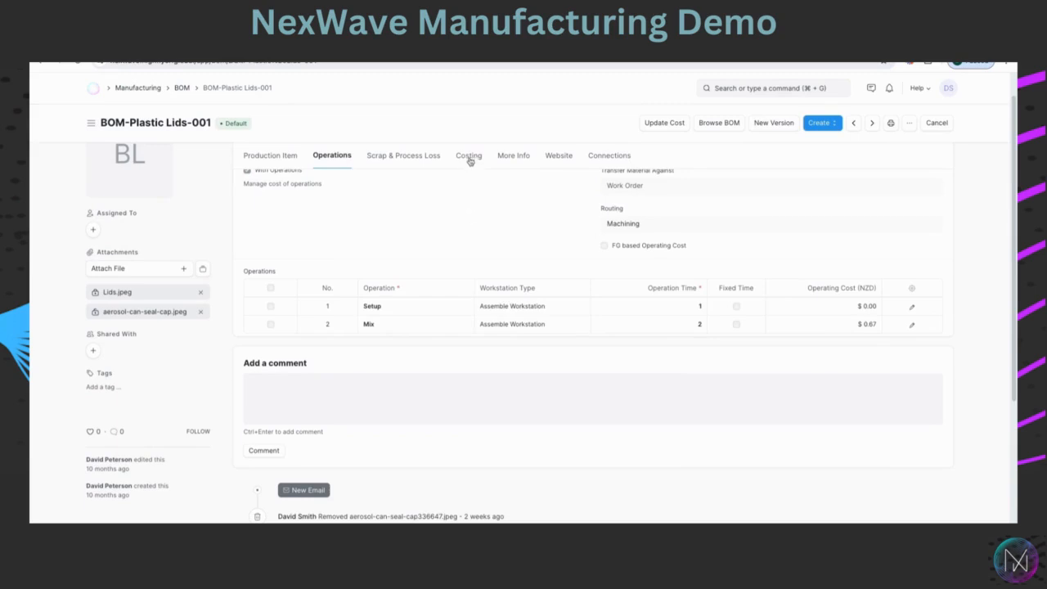
click(470, 157)
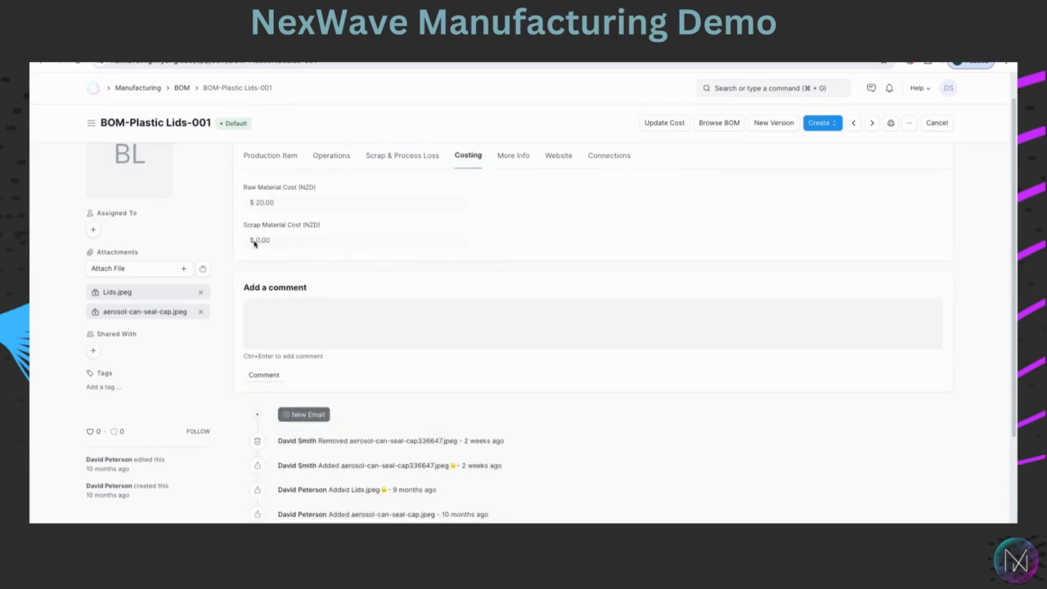
click(406, 163)
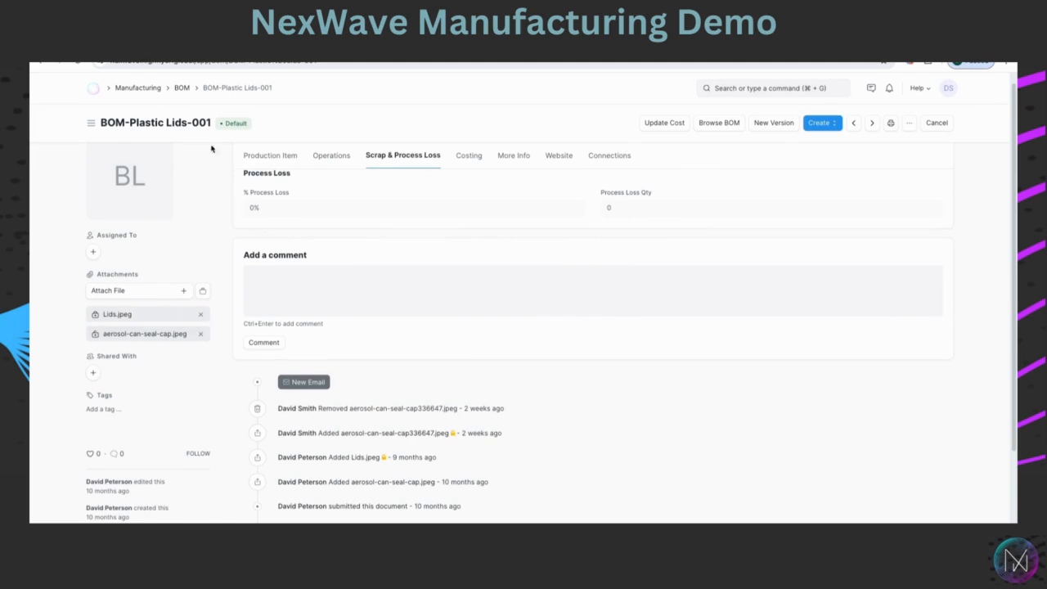
Start a new sales order from the Selling workspace.
click(146, 88)
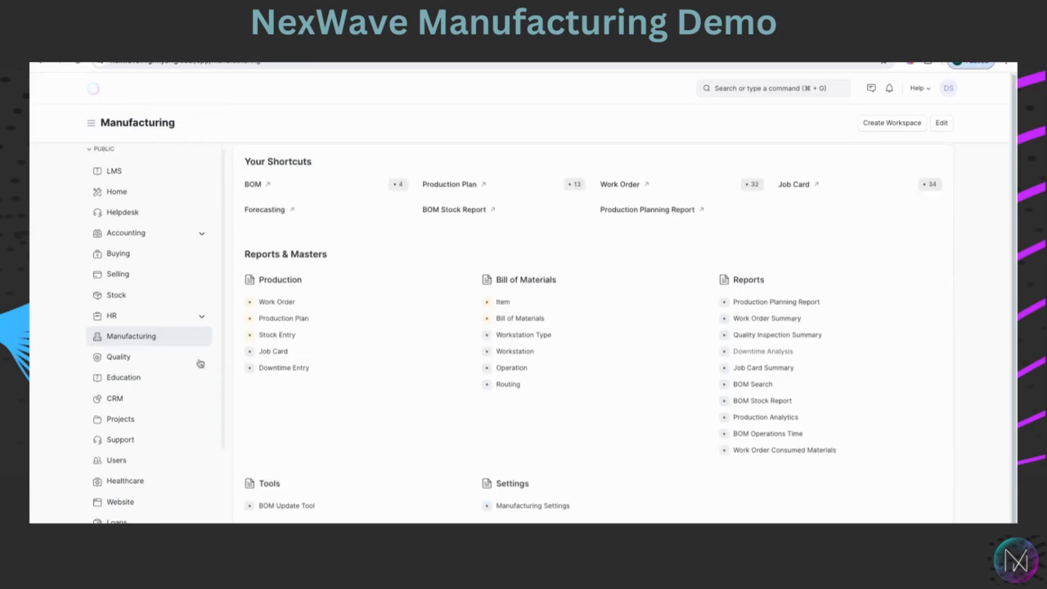
click(115, 276)
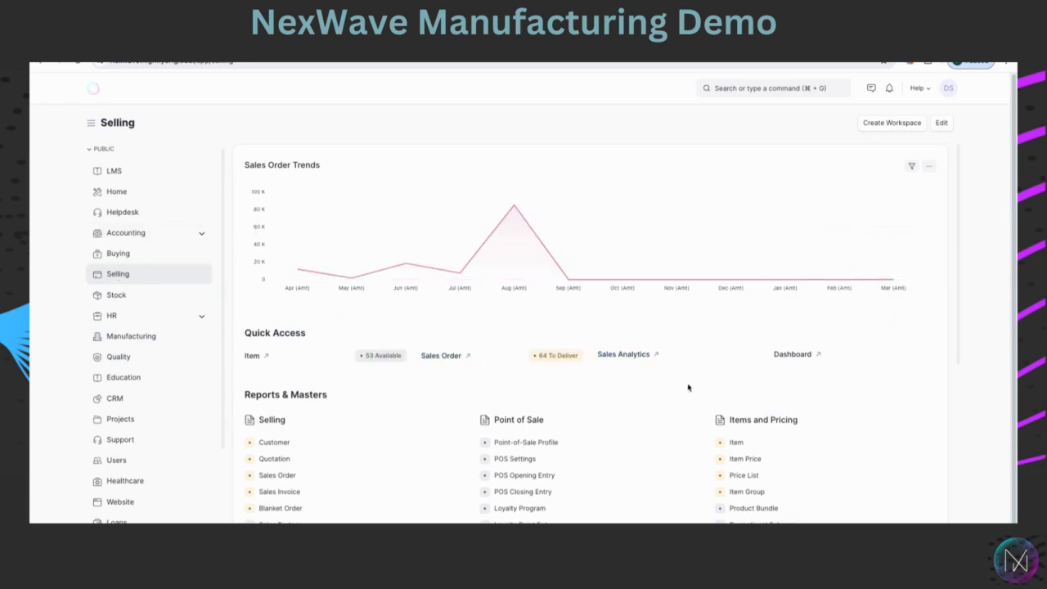
click(279, 476)
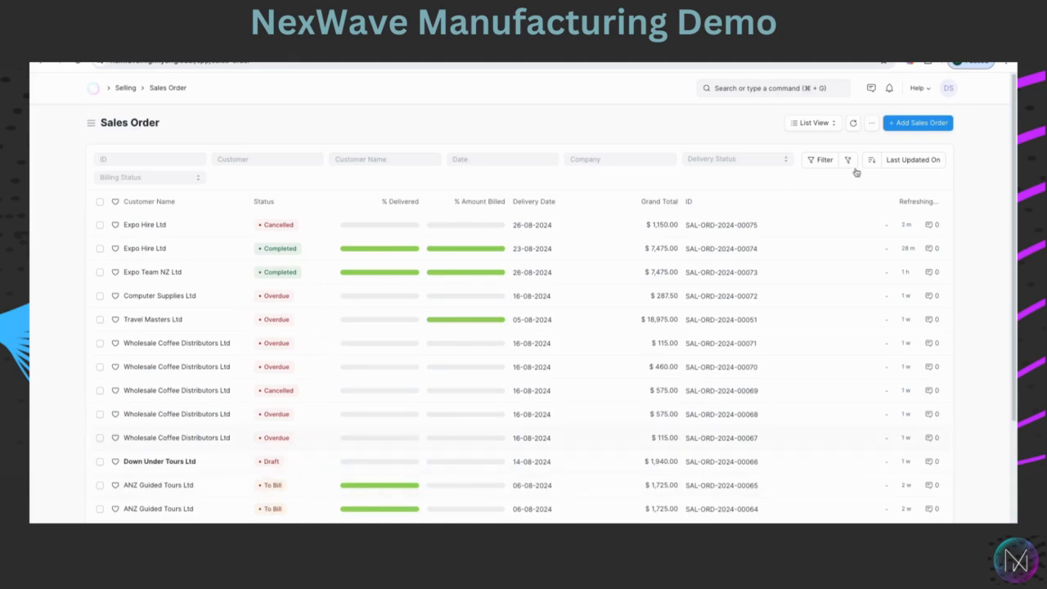
click(917, 124)
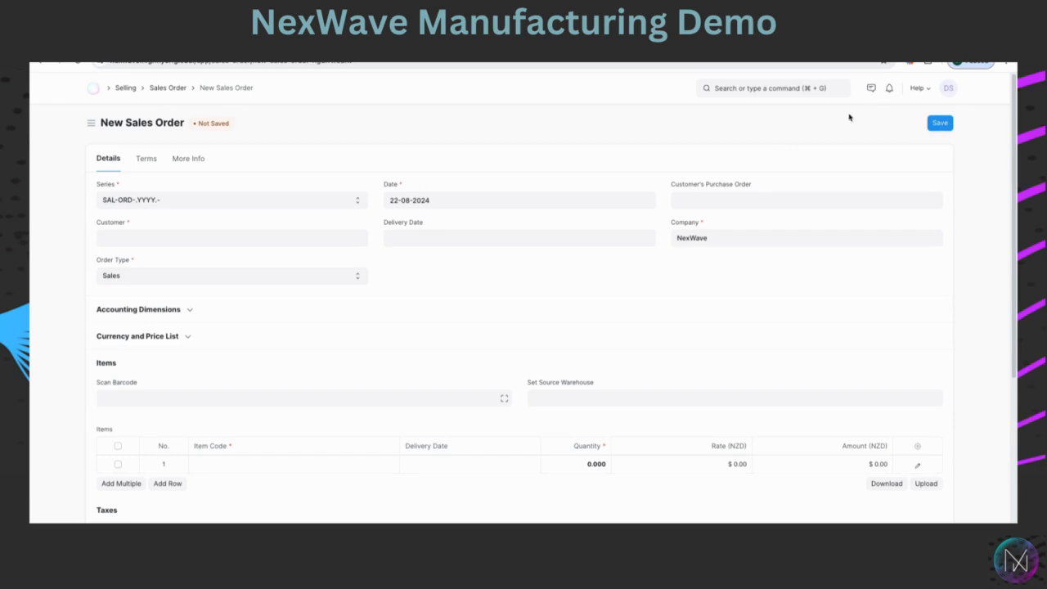
Set the sales order's customer to Expo Hire Ltd.
click(129, 236)
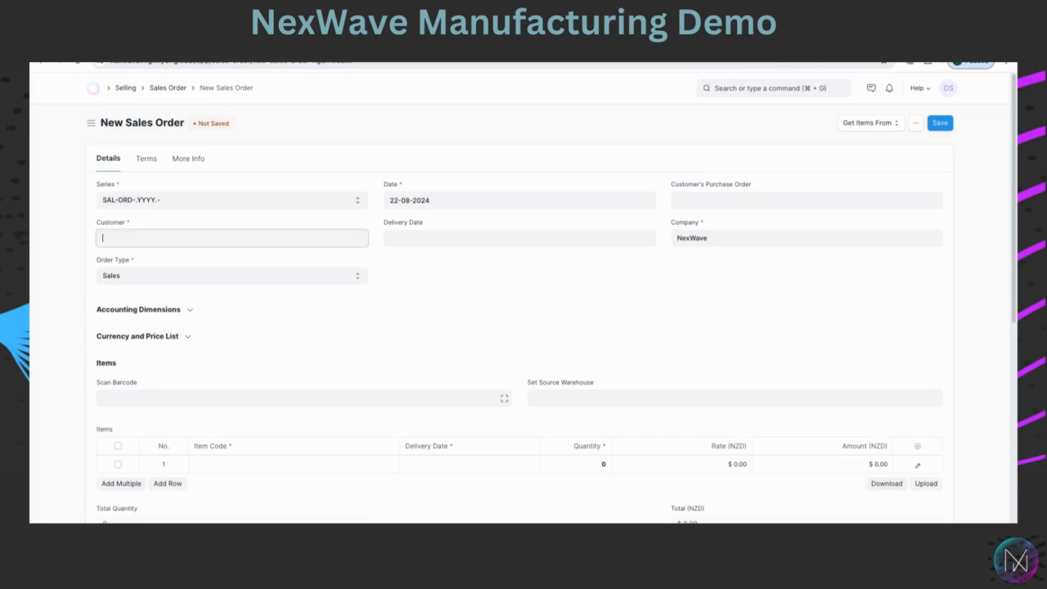
text(e)
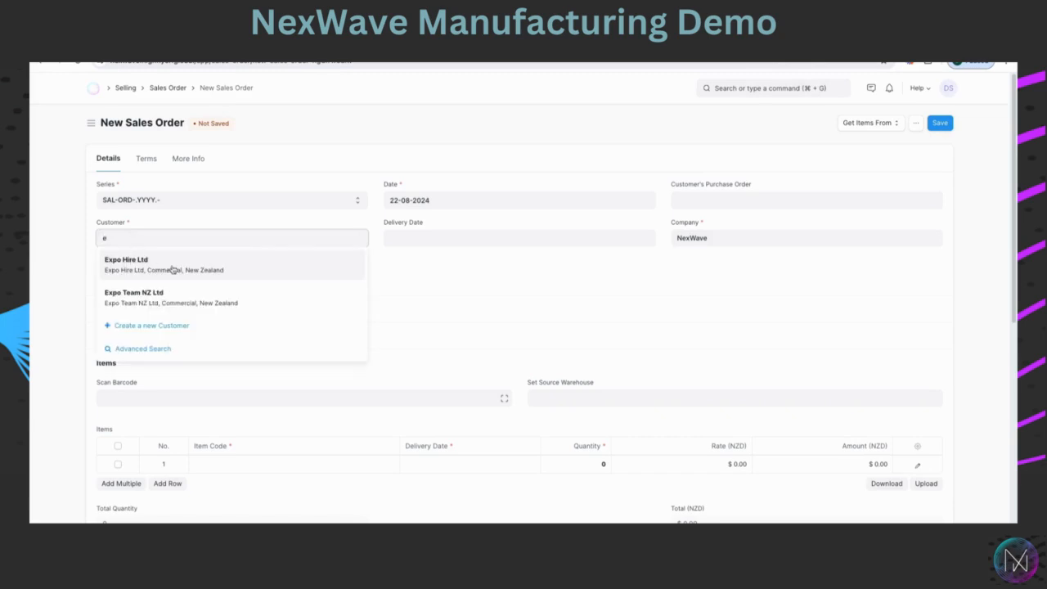
click(137, 278)
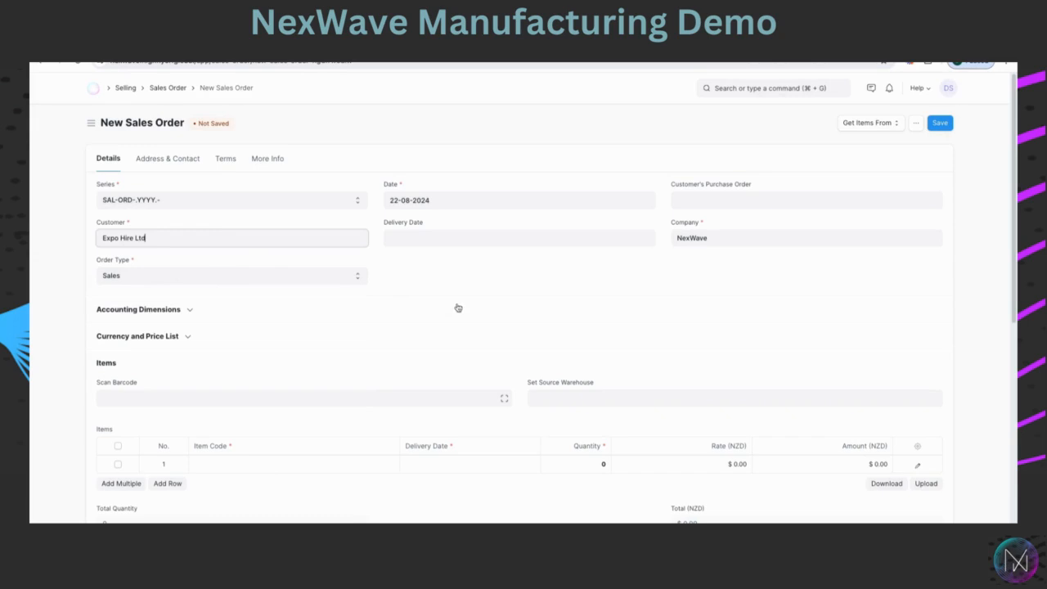
Add Plastic Lids as the item in the first order line.
scroll(463, 307, down, 1)
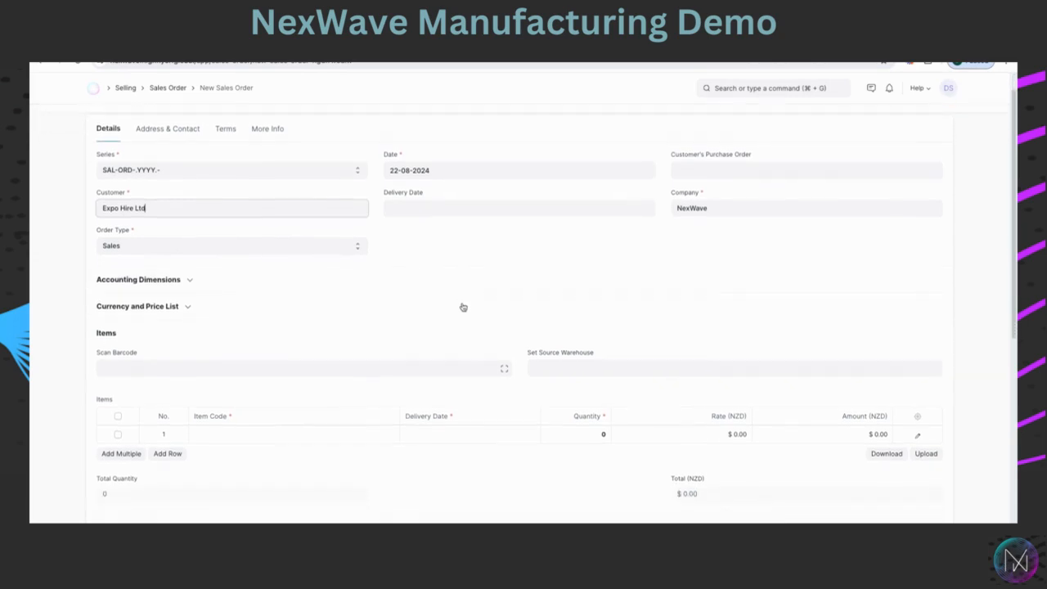
click(209, 412)
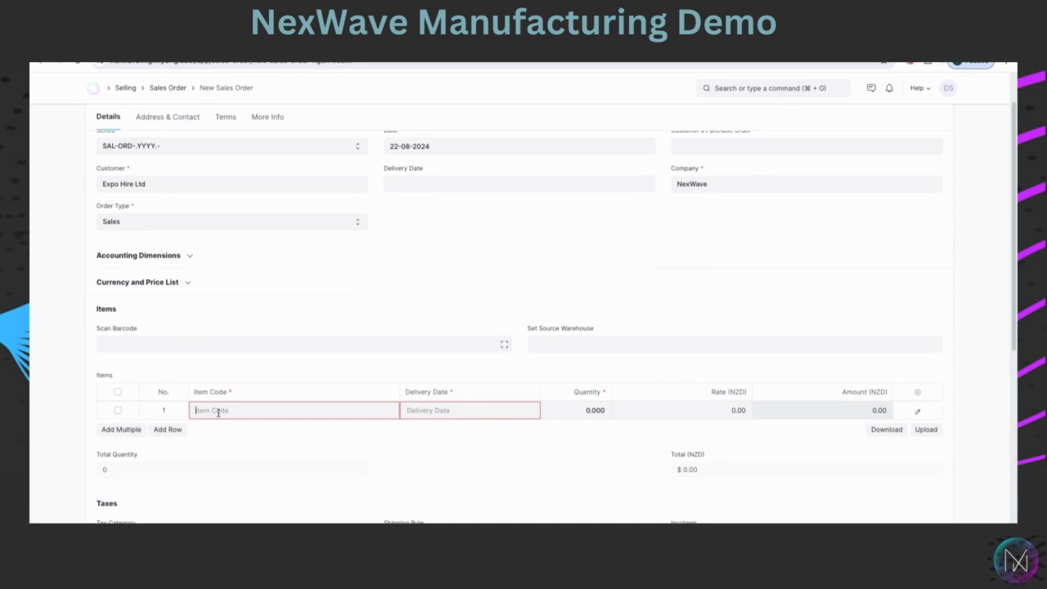
text(P)
key(BackSpace)
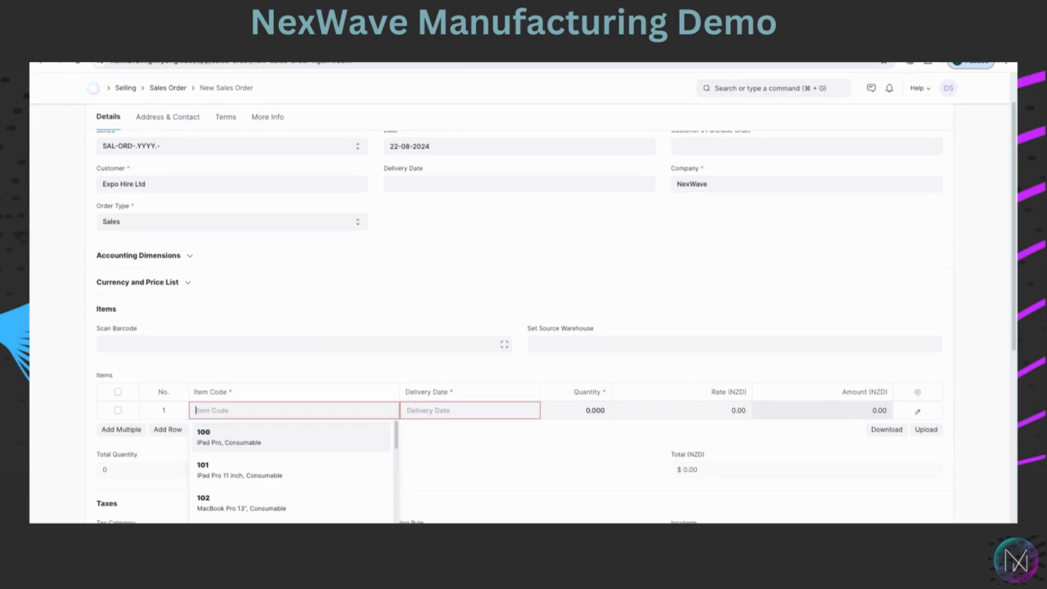
text(Pias)
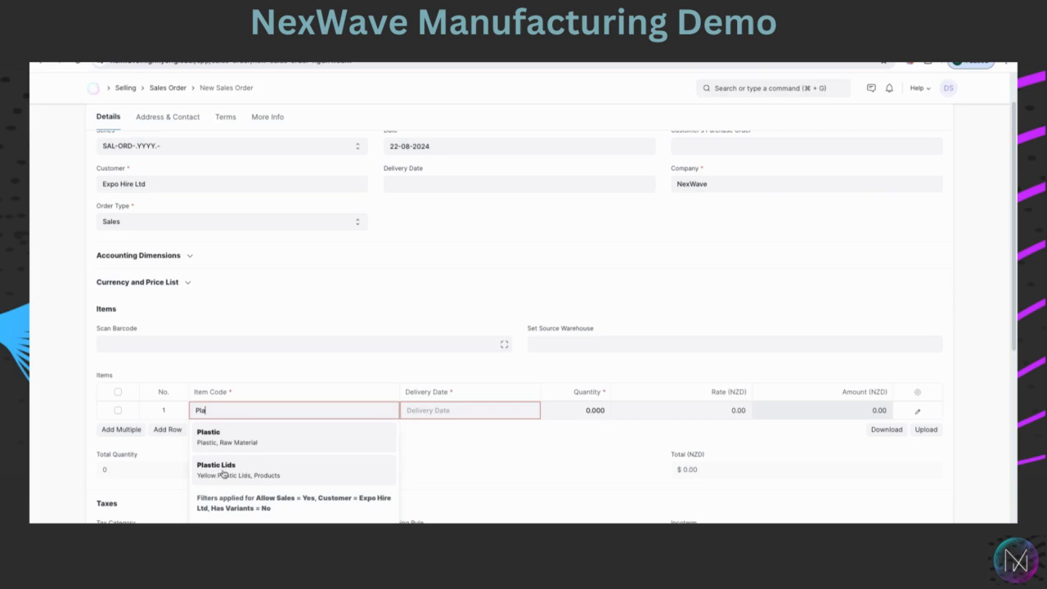
click(224, 472)
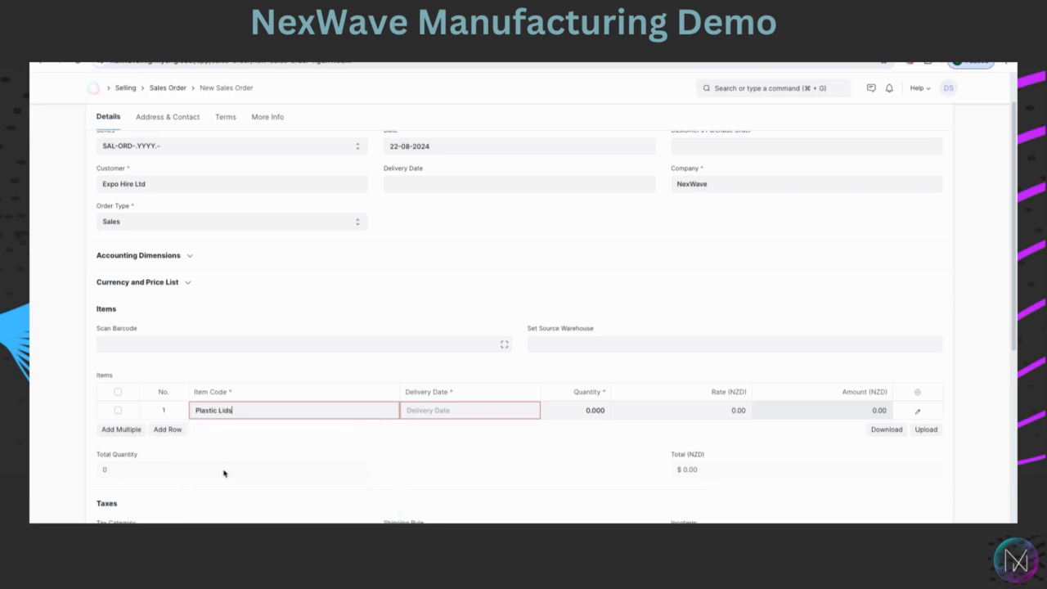
Set the line's delivery date to 26-08-2024 and its quantity to 100.
click(422, 411)
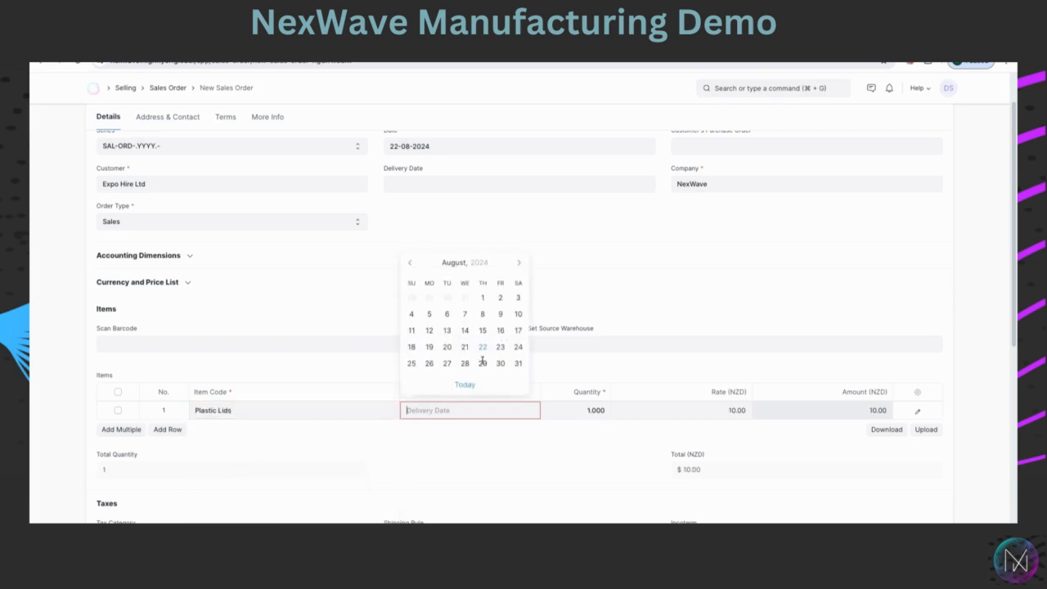
click(428, 363)
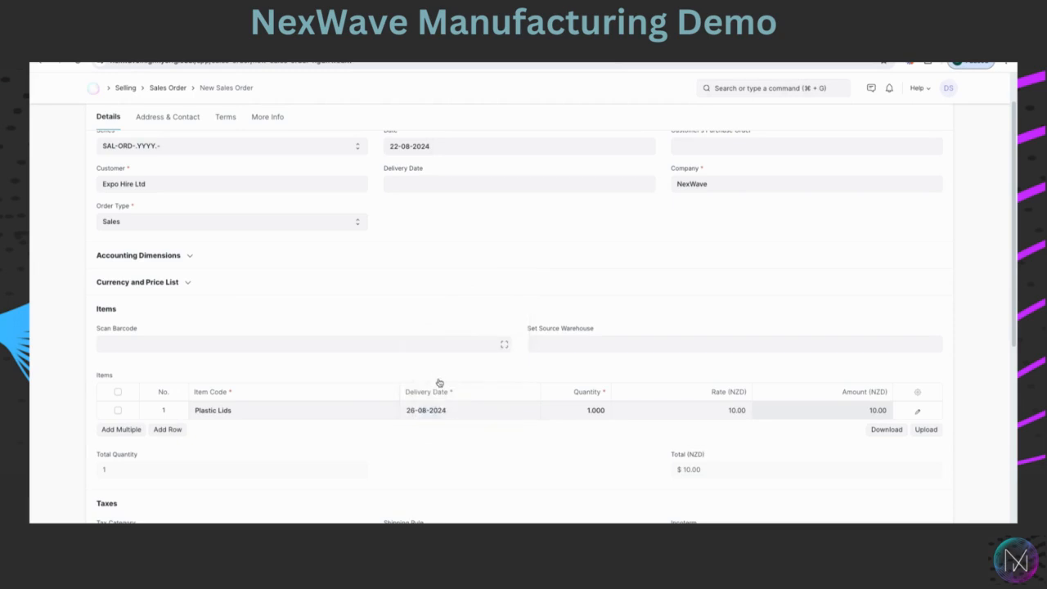
click(577, 414)
text(00)
click(583, 431)
Save the sales order and submit it permanently.
scroll(541, 361, up, 2)
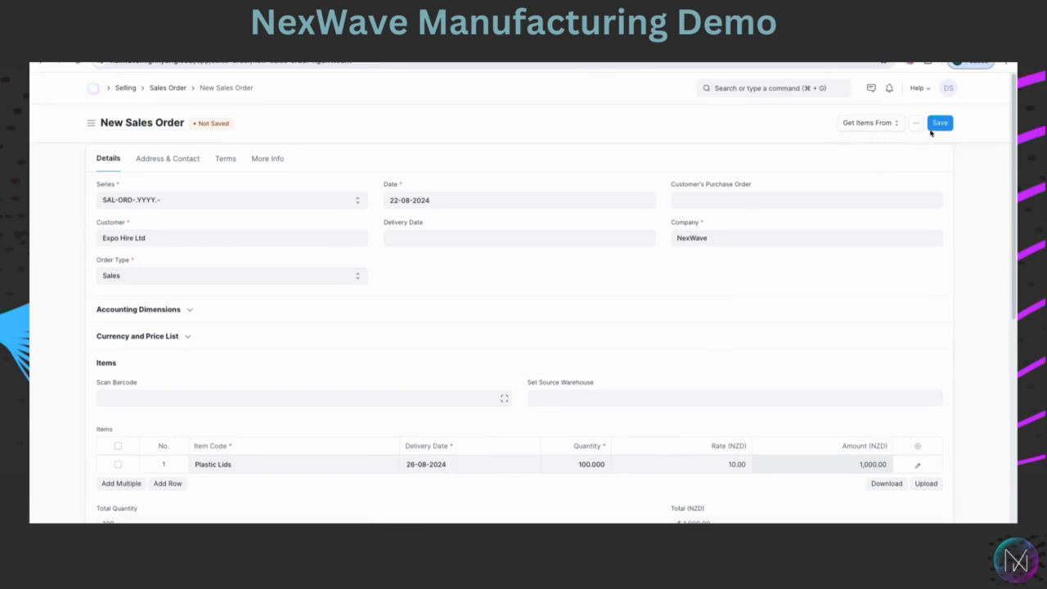
click(940, 122)
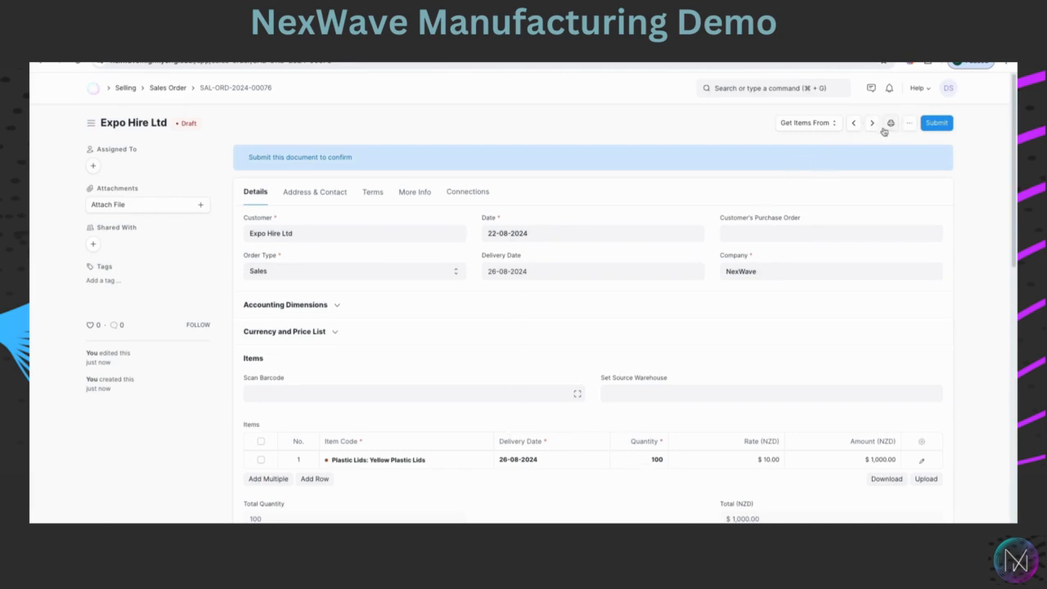
click(936, 123)
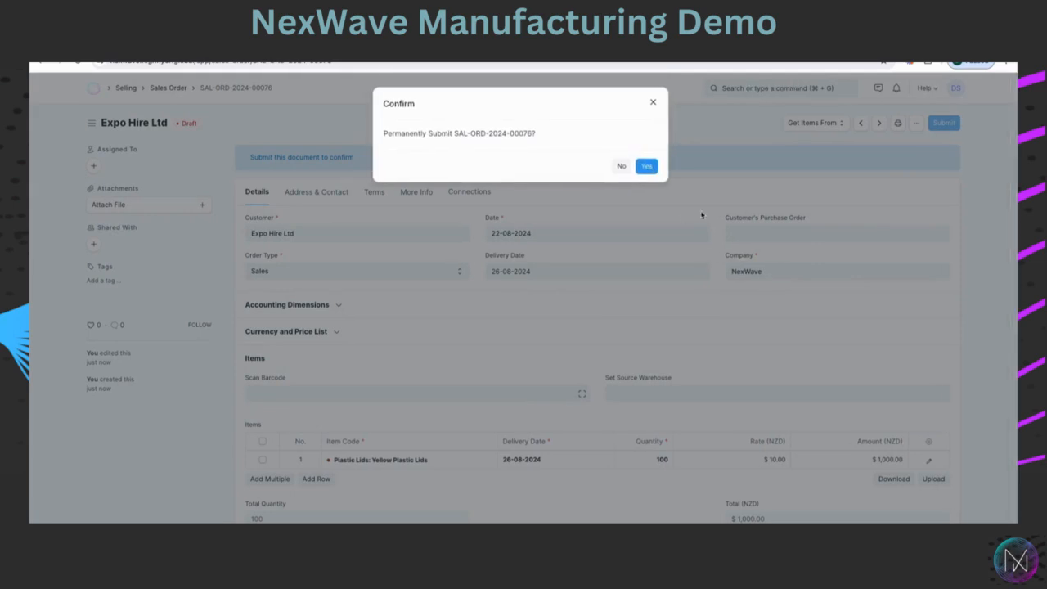
click(647, 168)
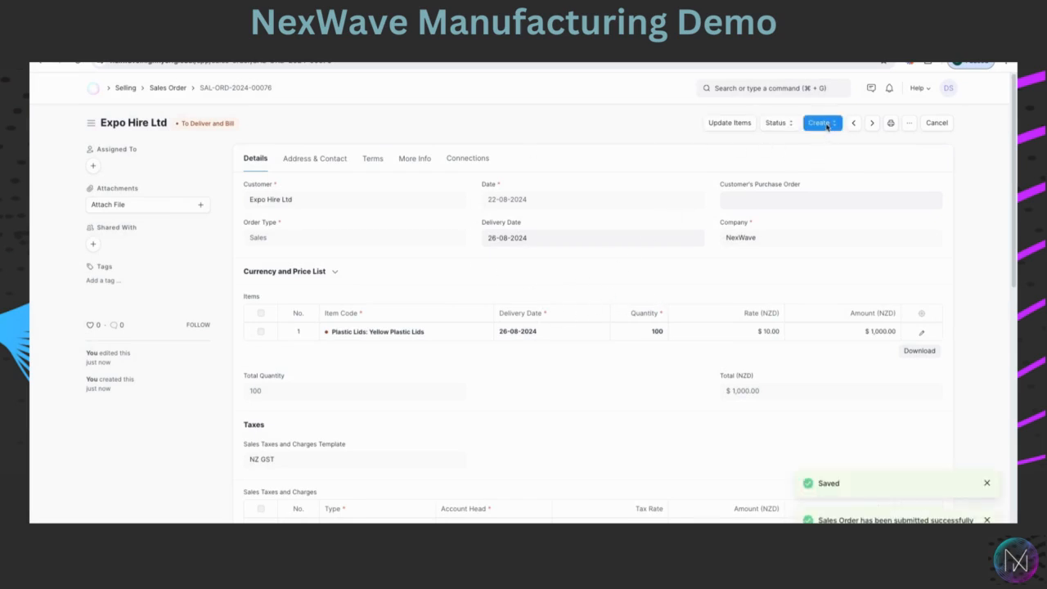
Create a pick list from the submitted sales order and close the popup message.
click(829, 125)
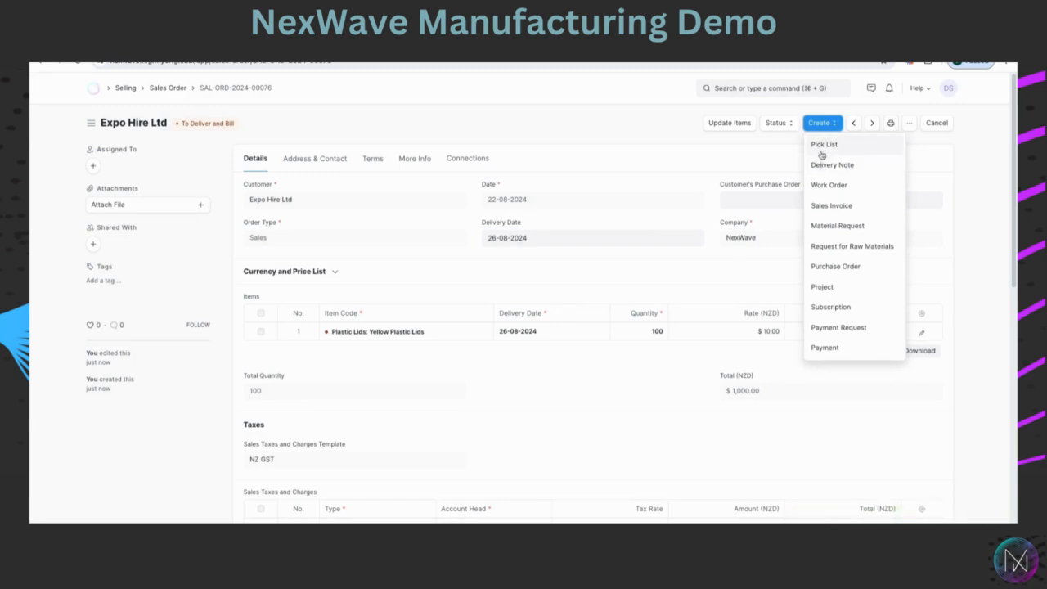
click(822, 147)
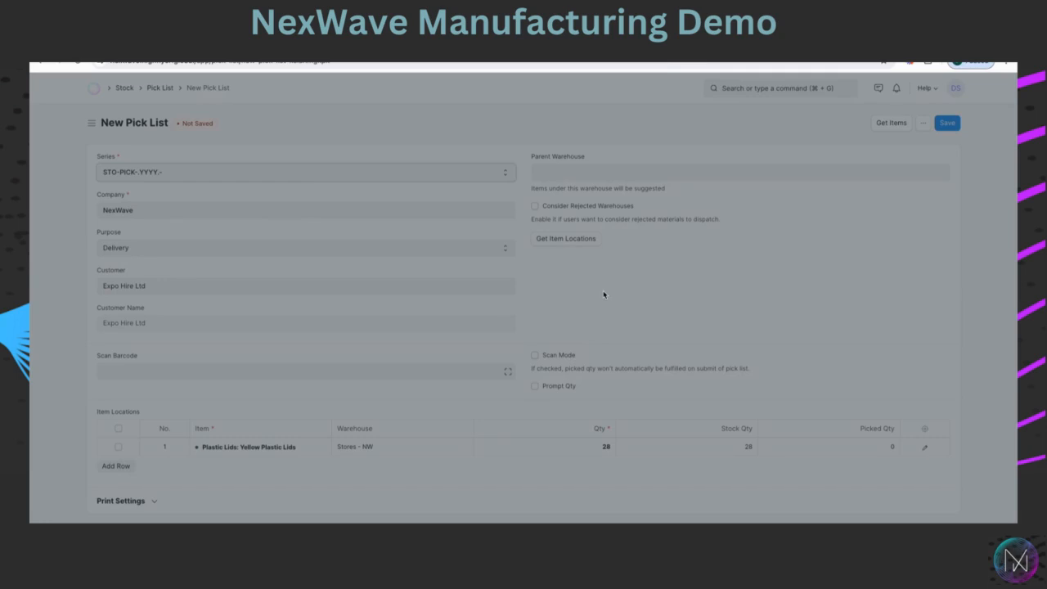
drag(388, 133, 395, 149)
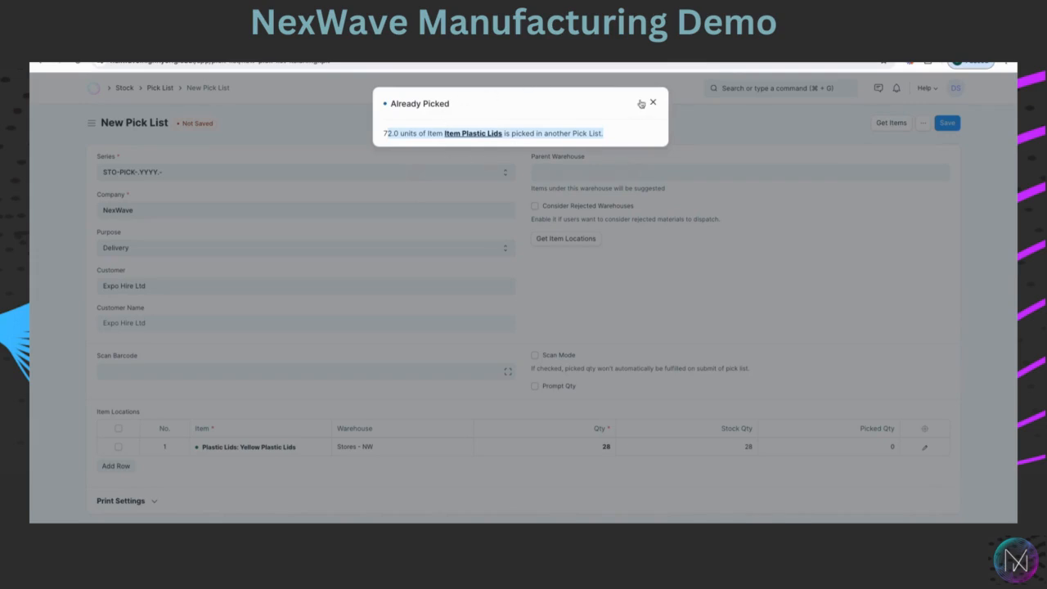
click(653, 102)
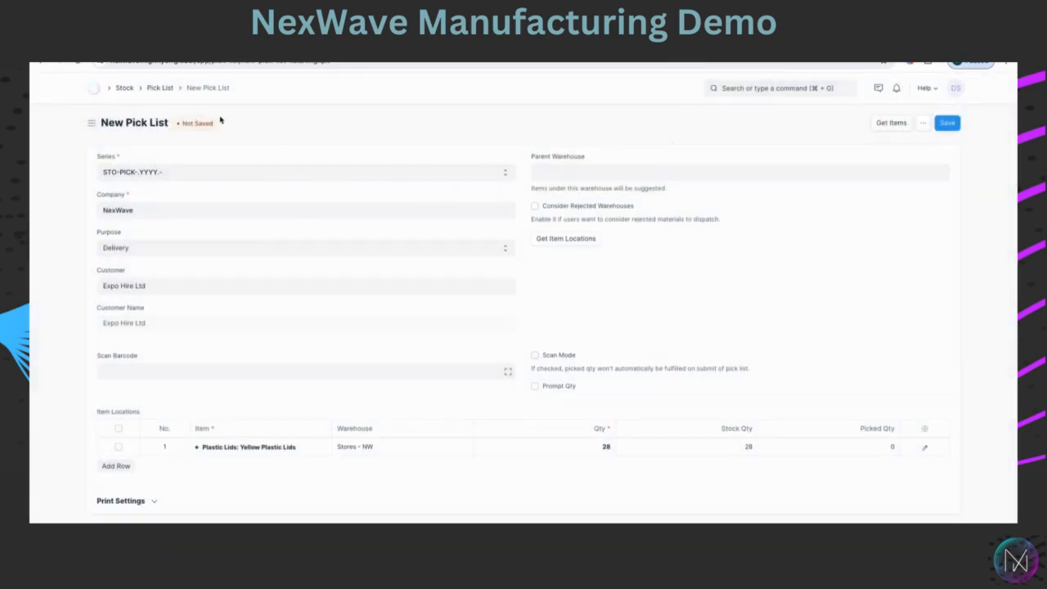
Leave the unsaved pick list and open the Production Plan list from the Manufacturing workspace.
click(38, 64)
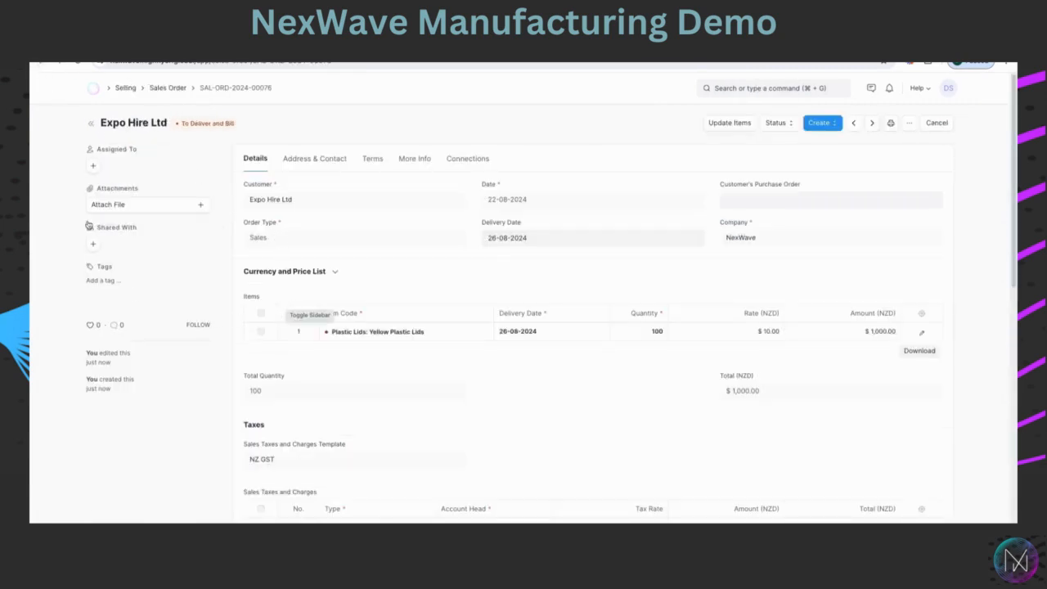
click(93, 90)
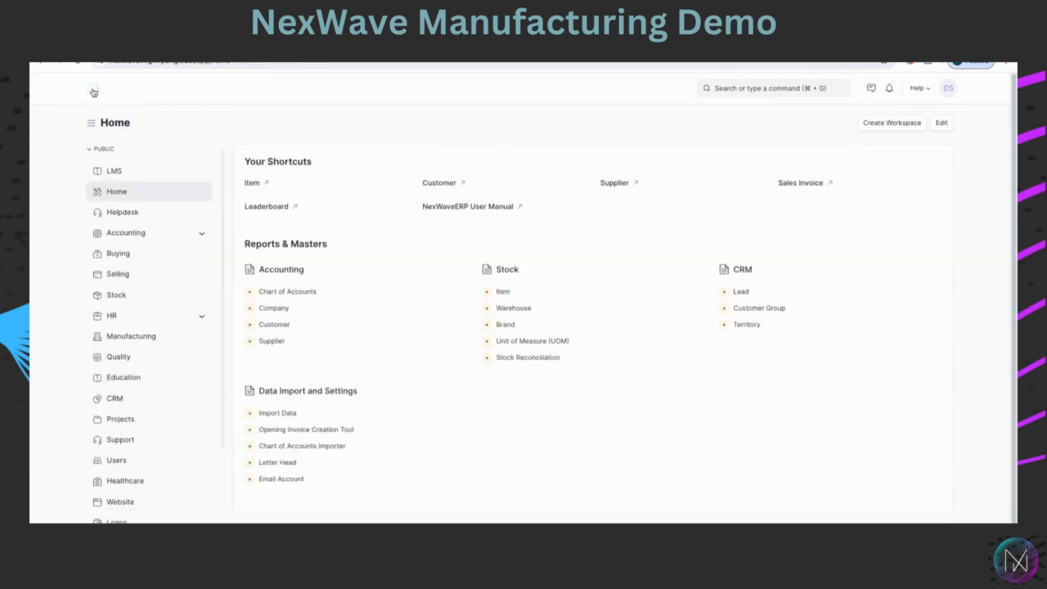
click(124, 340)
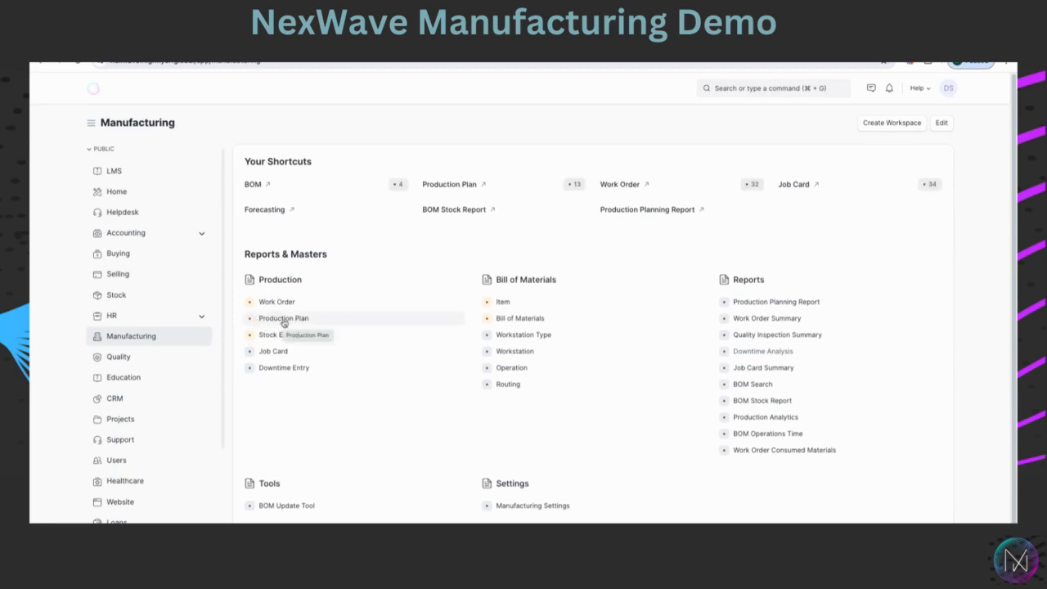
click(284, 322)
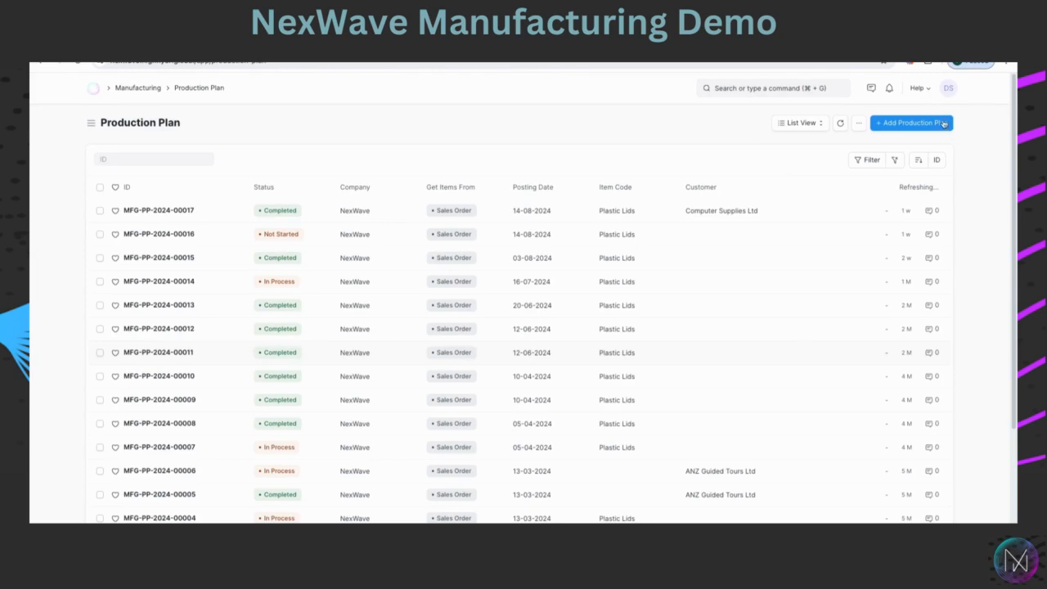
Start a new production plan that gets its items from Sales Order.
click(915, 123)
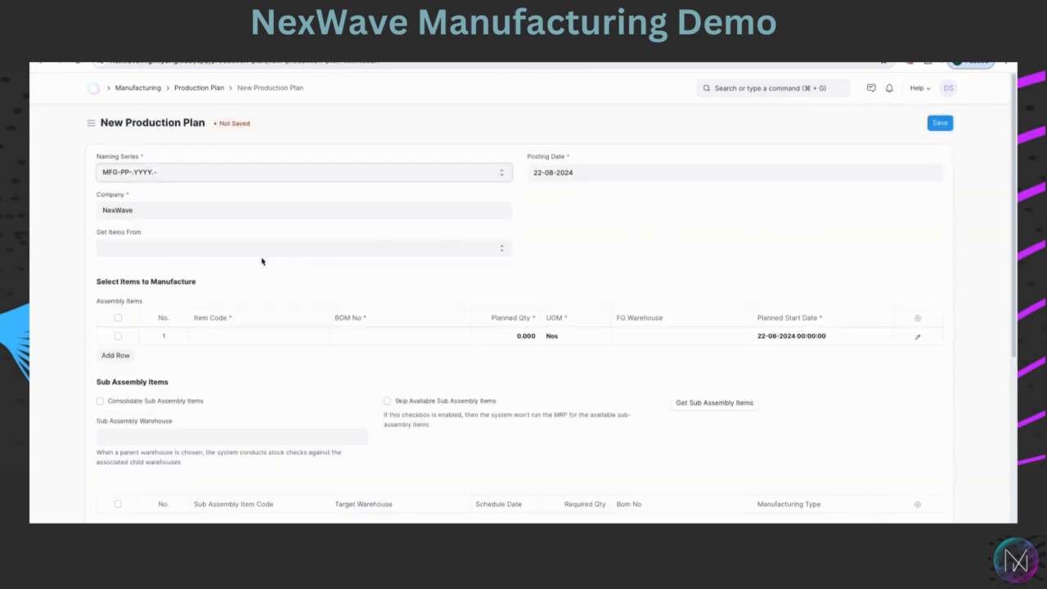
click(119, 253)
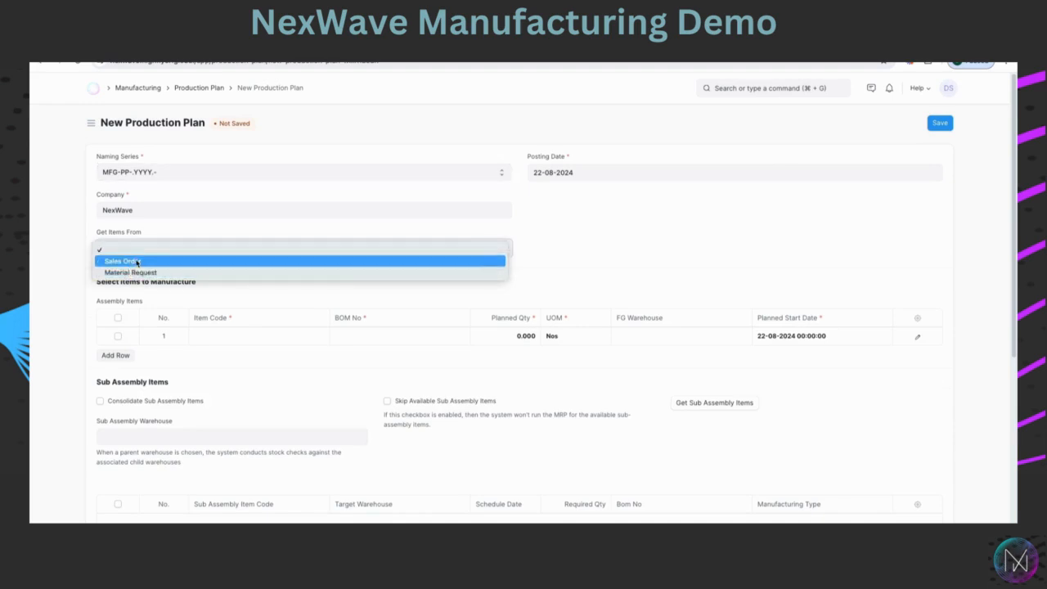
click(138, 262)
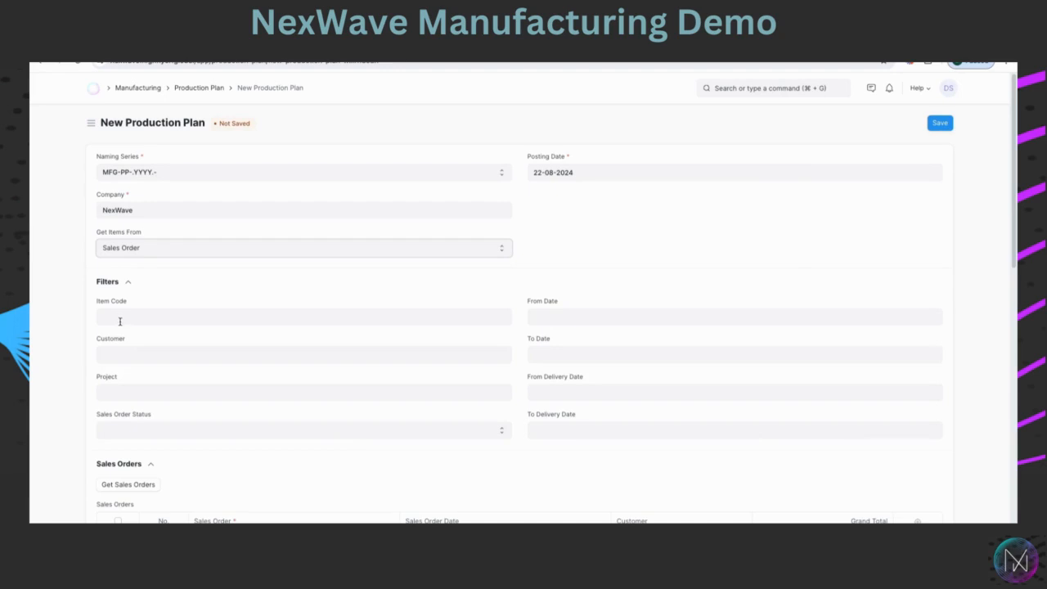
Filter the plan by customer Expo Hire Ltd and item code Plastic Lids.
click(116, 354)
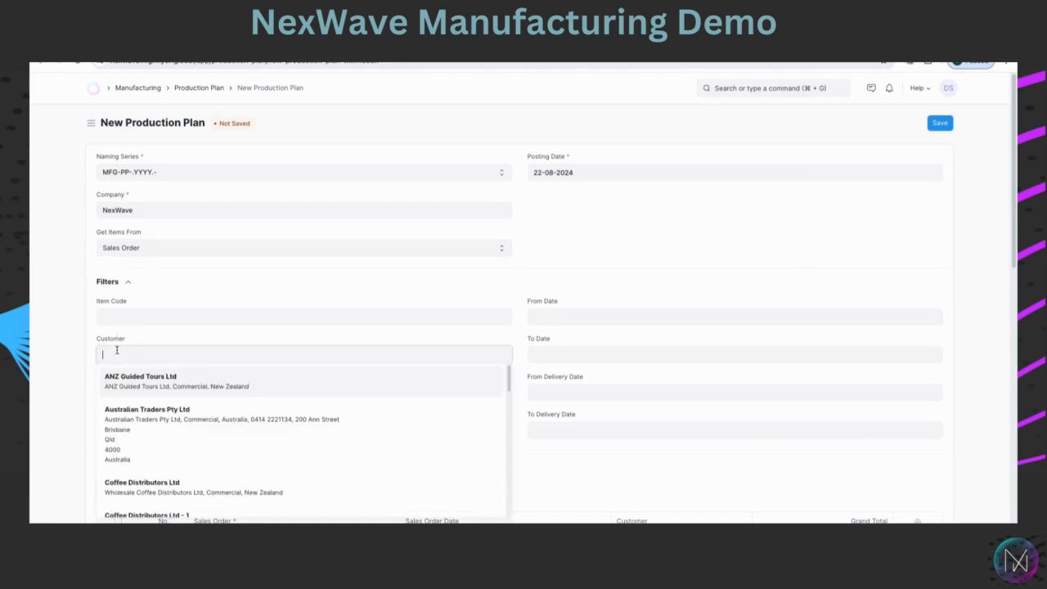
text(e)
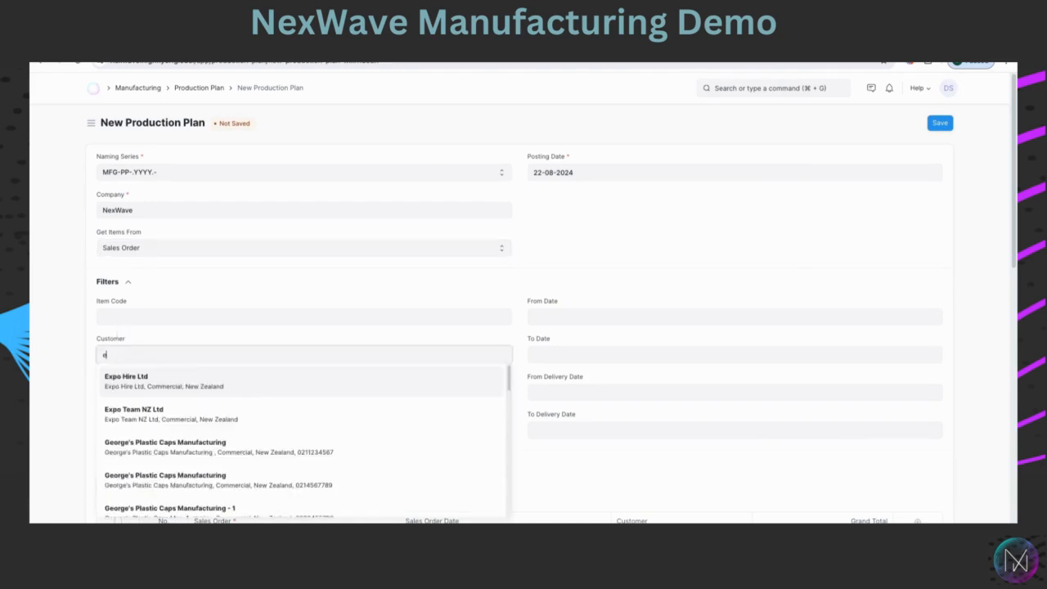
click(127, 381)
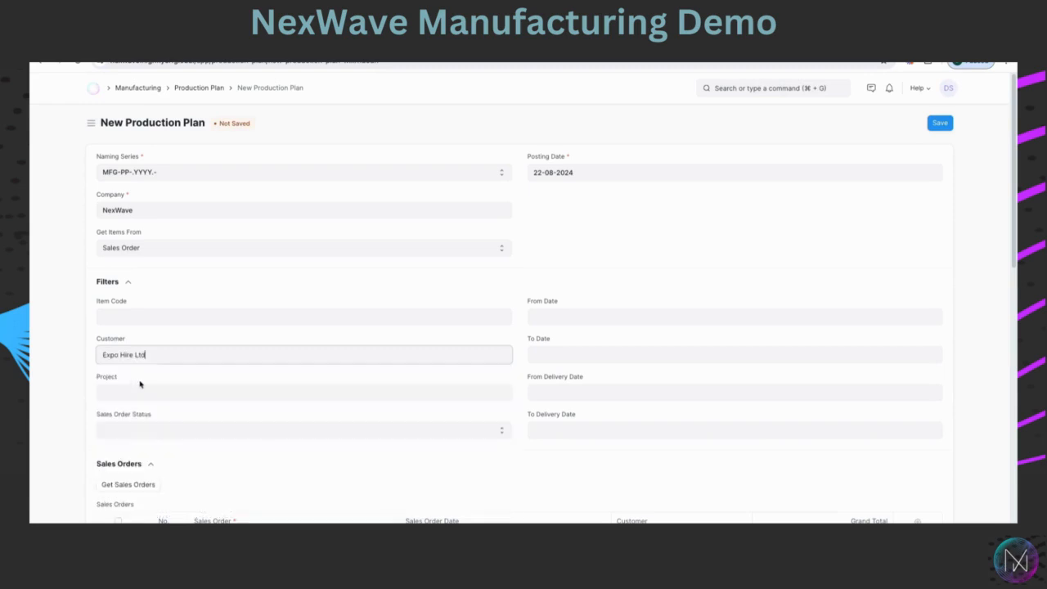
click(122, 316)
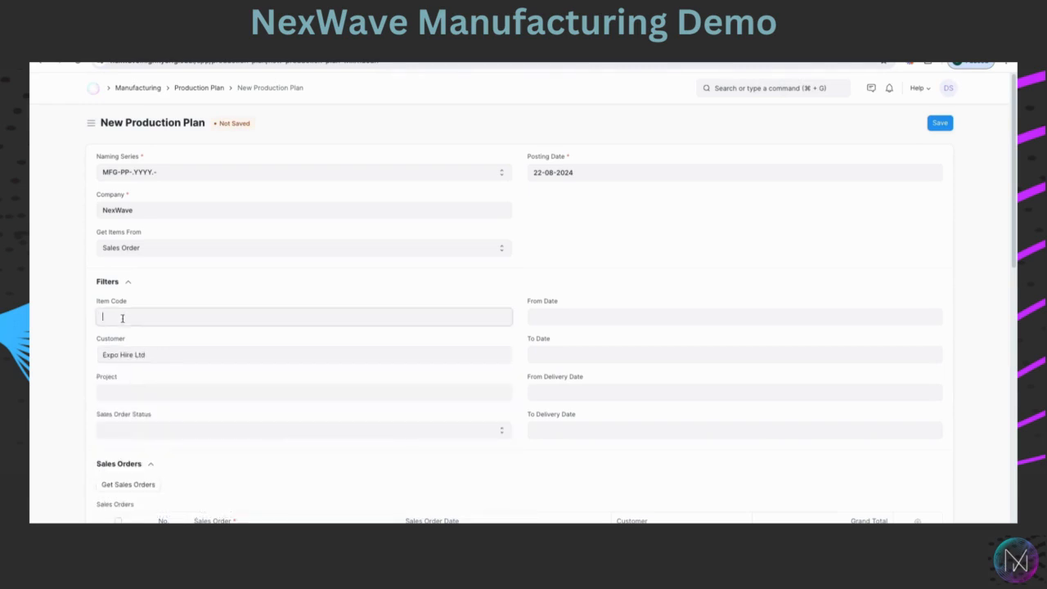
text(Pla)
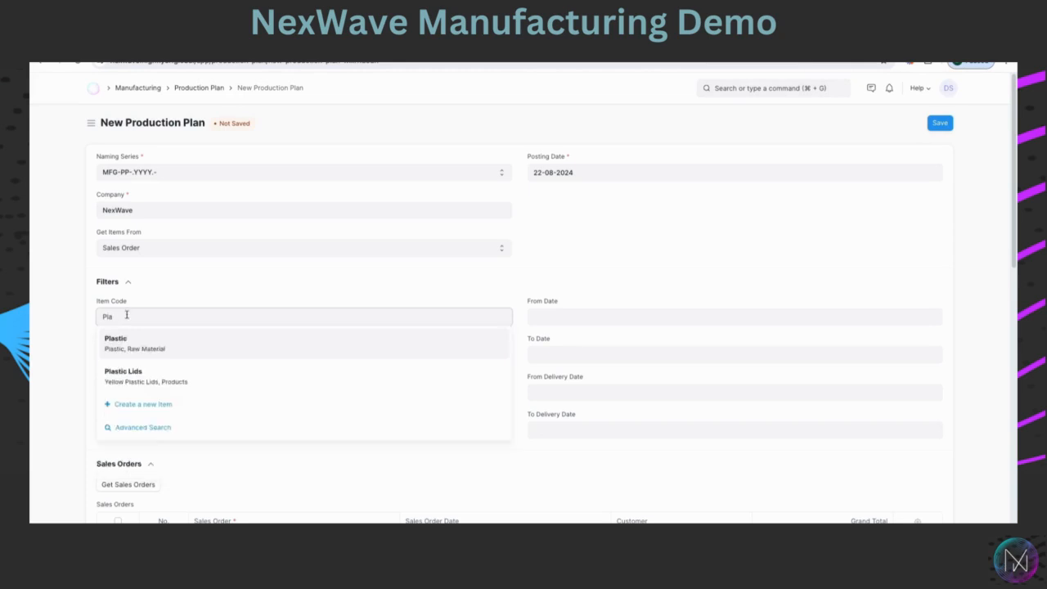
click(131, 375)
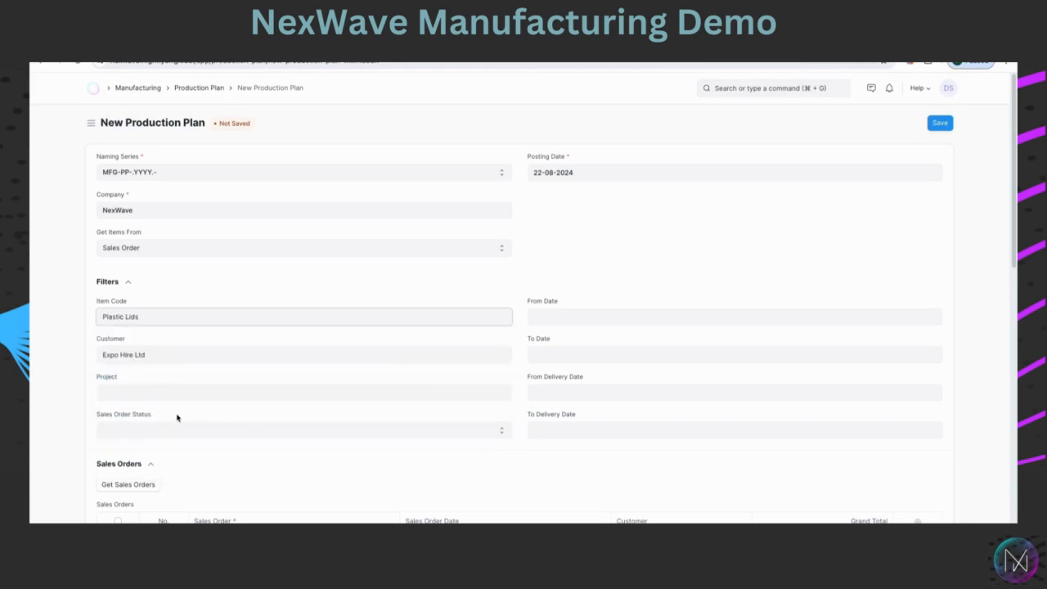
Fetch the matching sales orders, select the listed order, and get its finished goods for manufacture.
scroll(232, 414, down, 1)
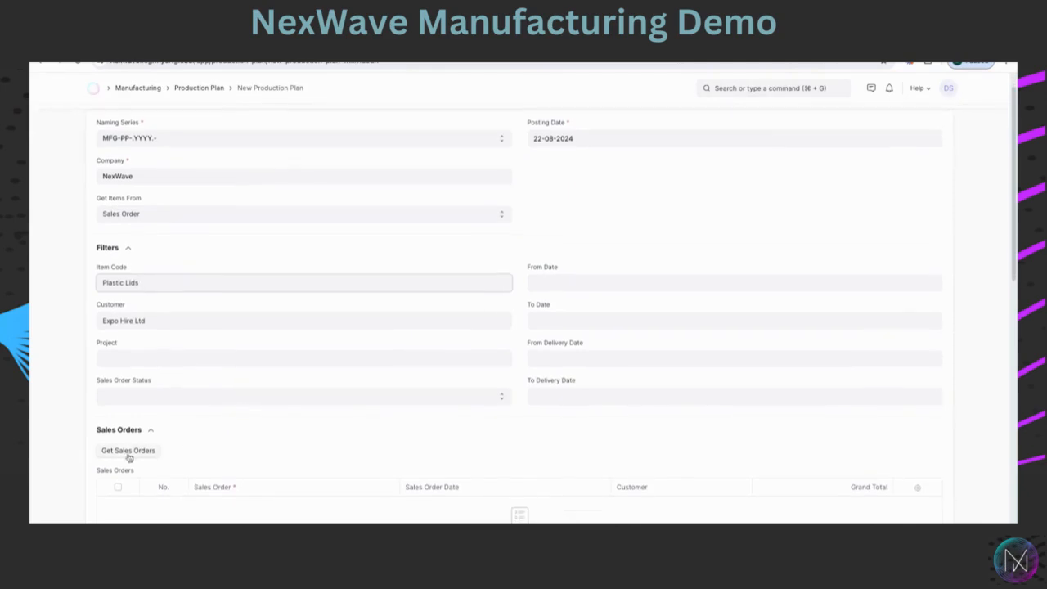
click(154, 459)
scroll(304, 458, down, 5)
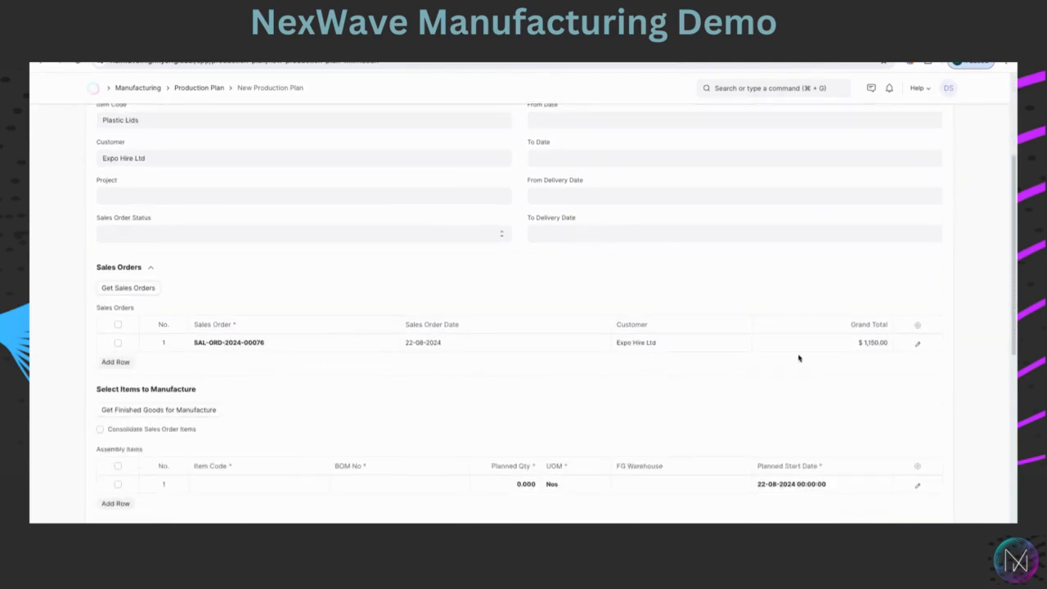
click(118, 343)
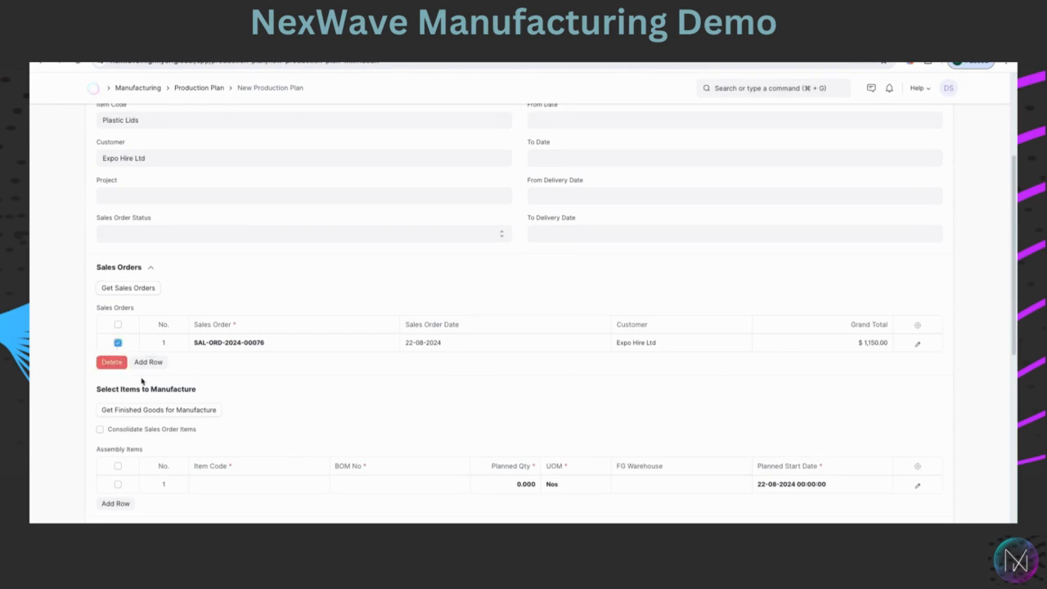
click(152, 413)
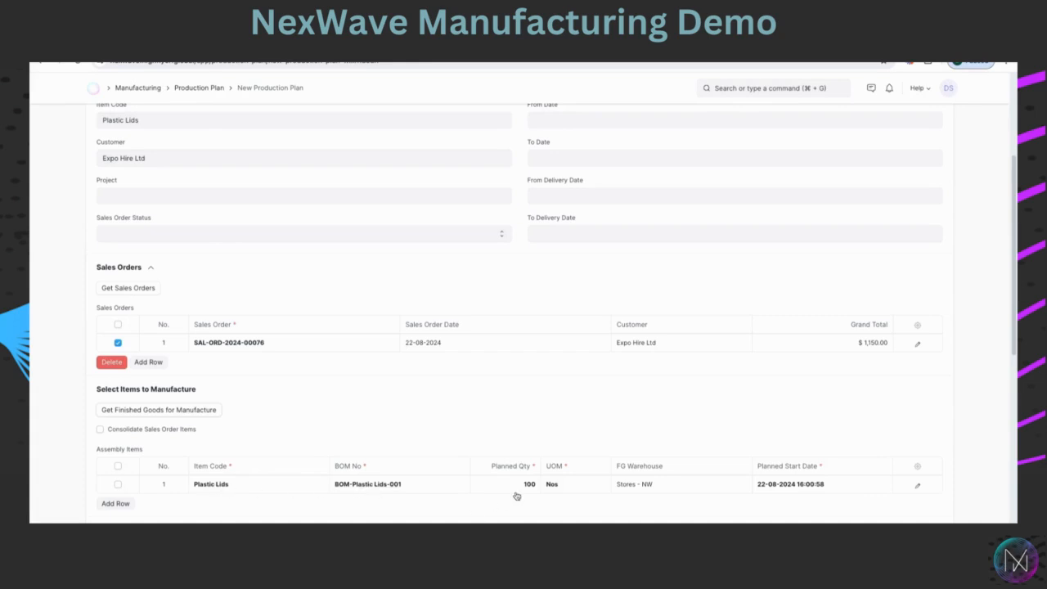
Save the production plan and submit it permanently.
scroll(528, 477, down, 2)
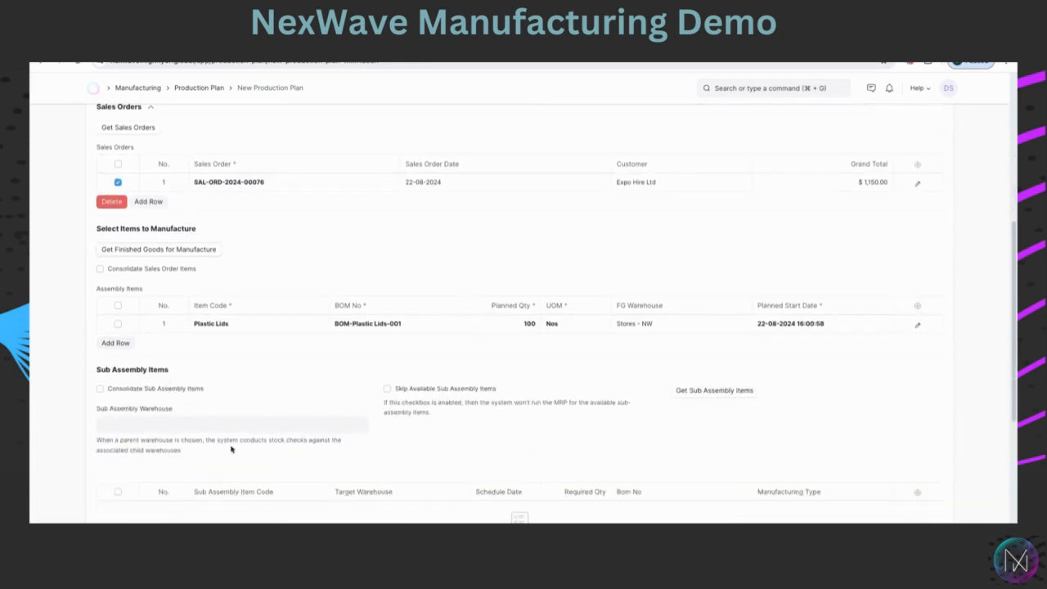
scroll(538, 359, up, 2)
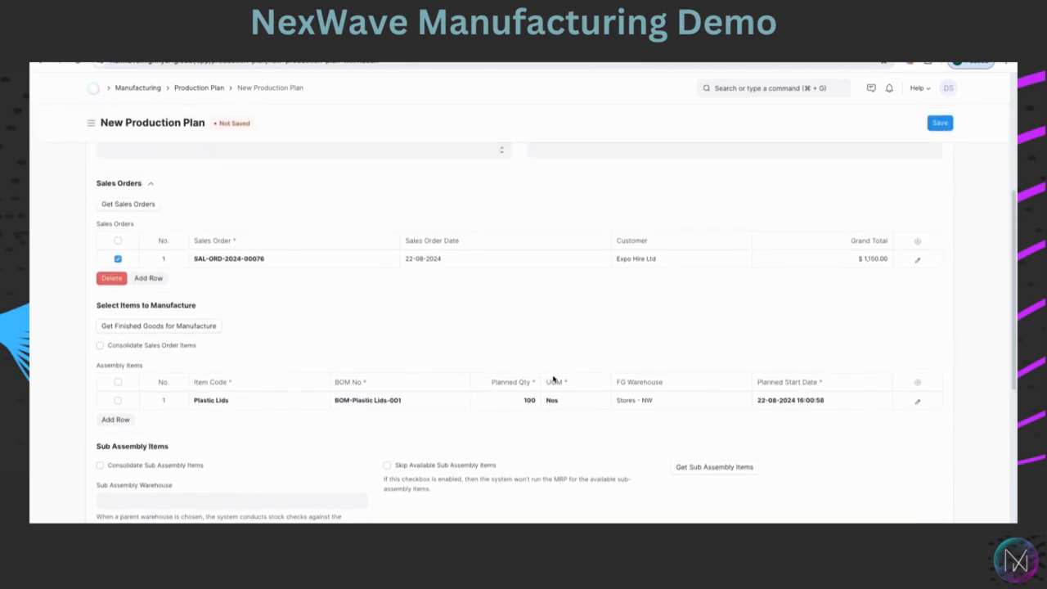
scroll(564, 311, up, 3)
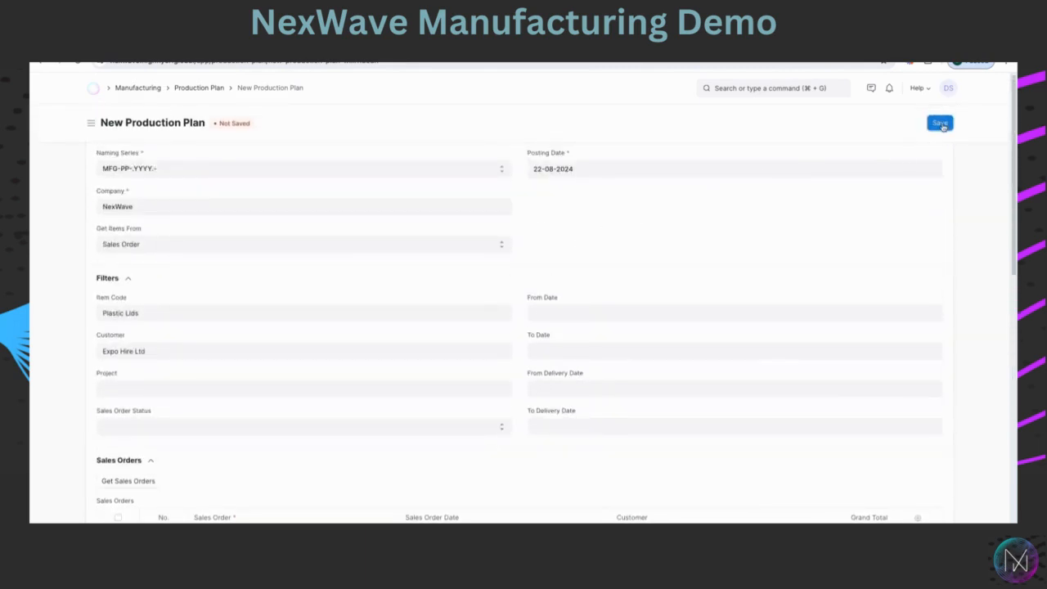
click(940, 124)
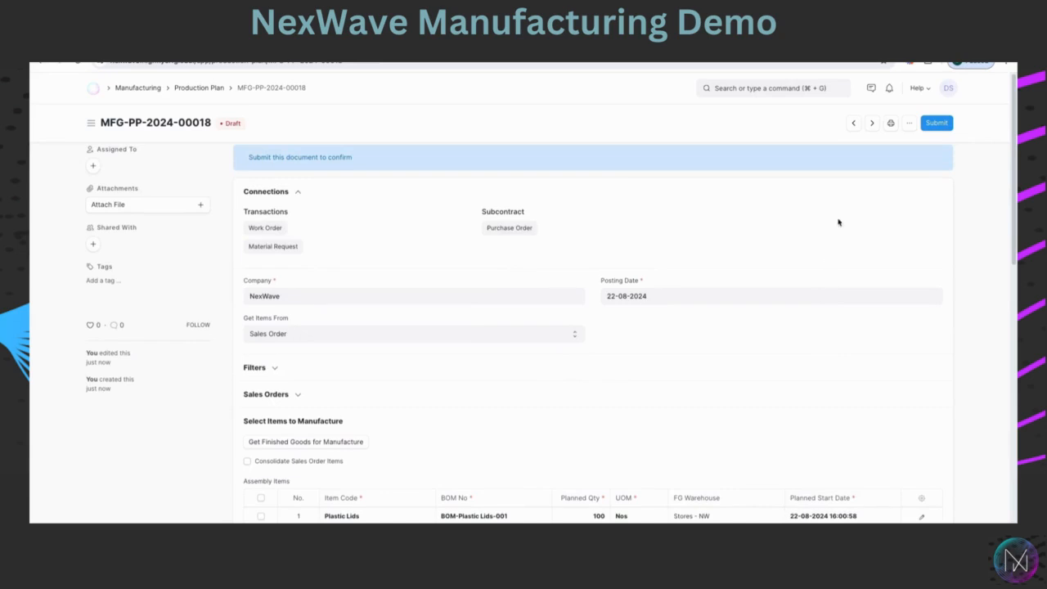
scroll(838, 223, down, 2)
scroll(874, 182, up, 2)
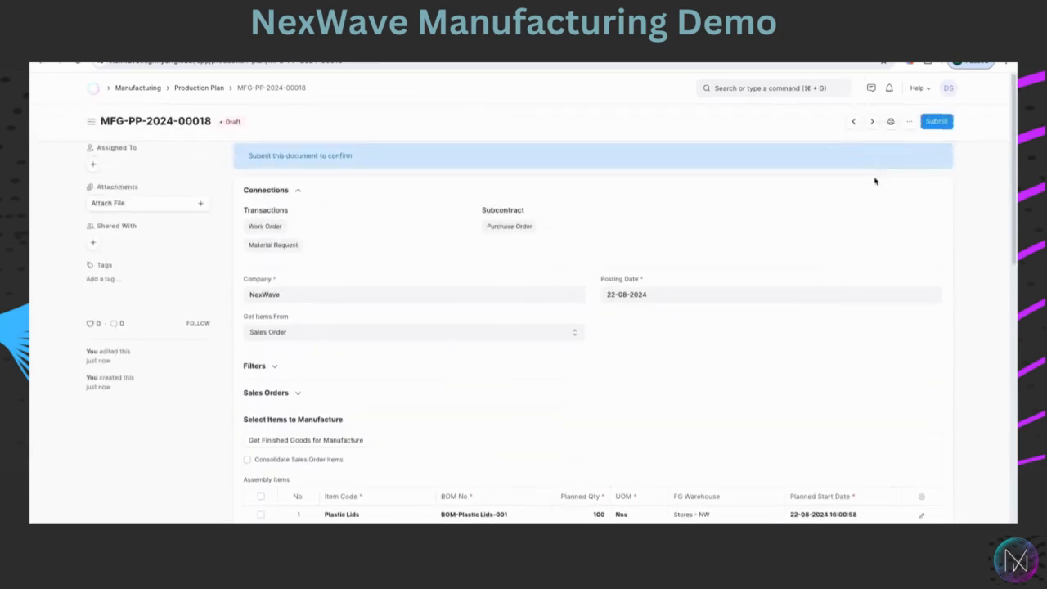
click(940, 124)
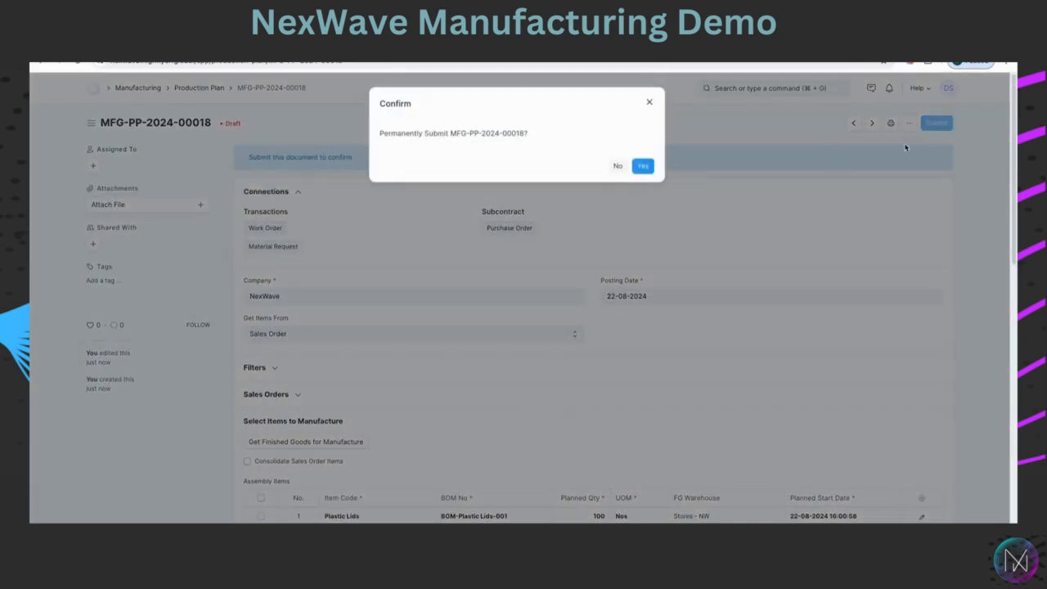
click(644, 169)
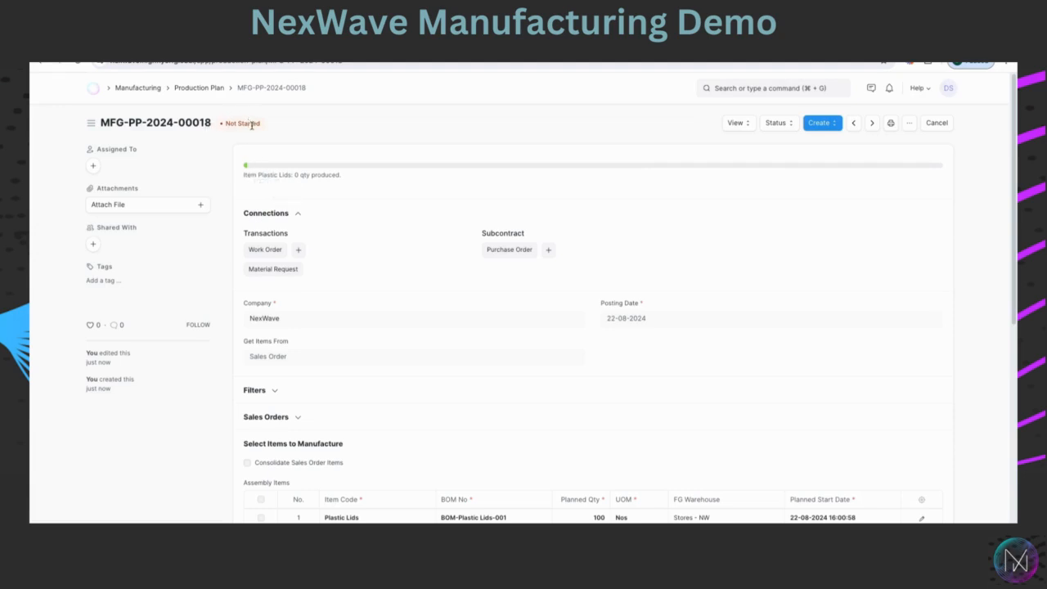
Create a work order from the production plan and open the created work order.
click(821, 125)
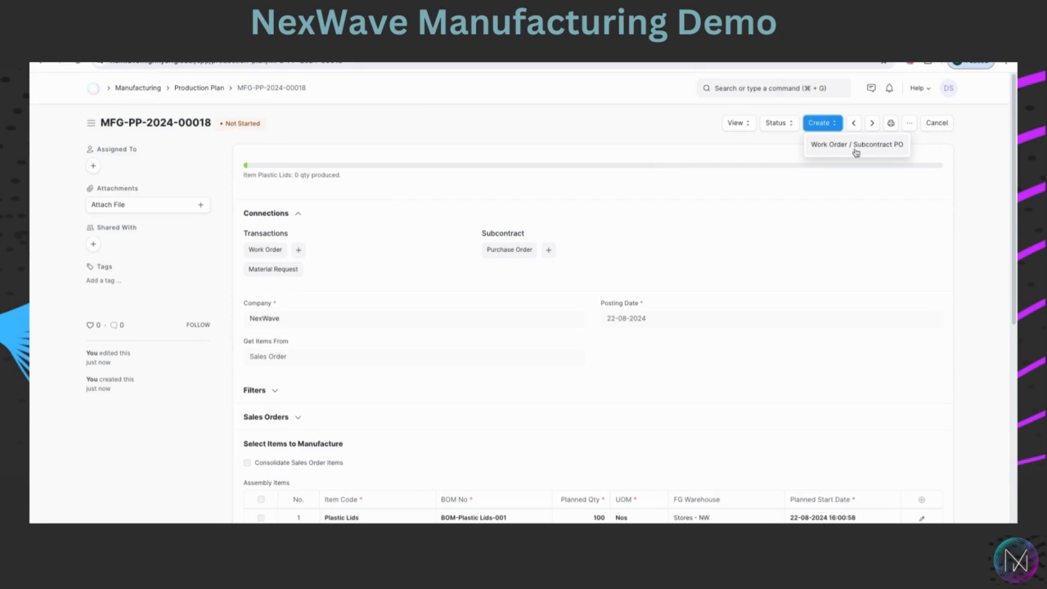
click(855, 146)
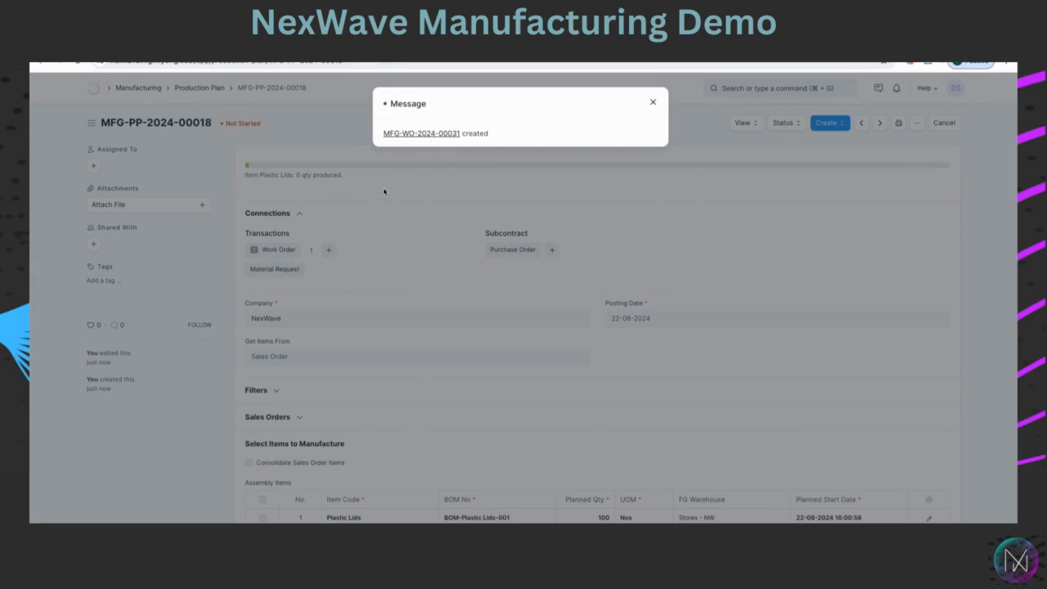
click(422, 137)
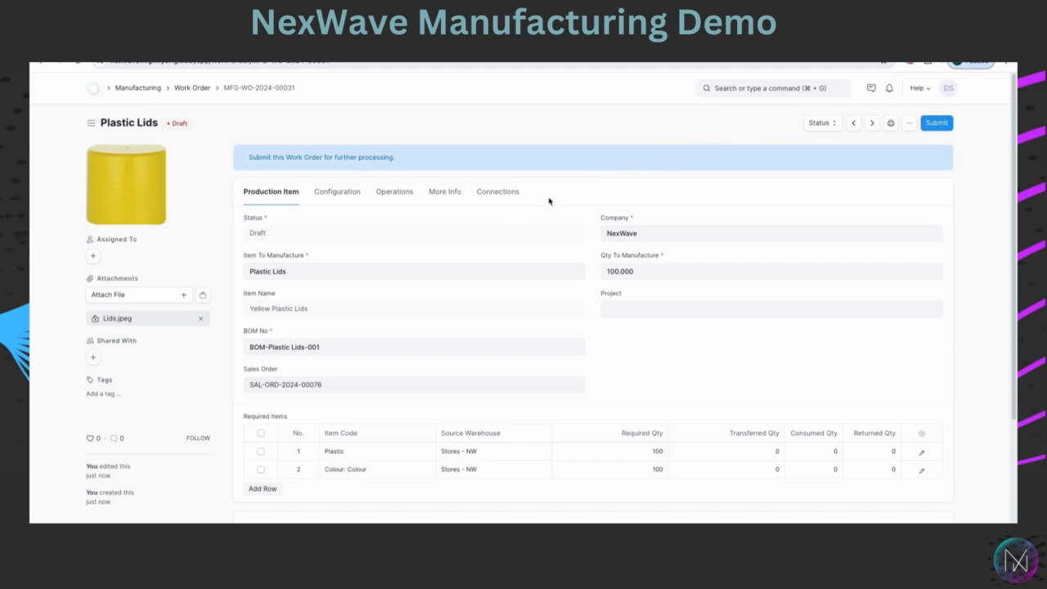
Try to submit the work order permanently and close the error message.
click(935, 122)
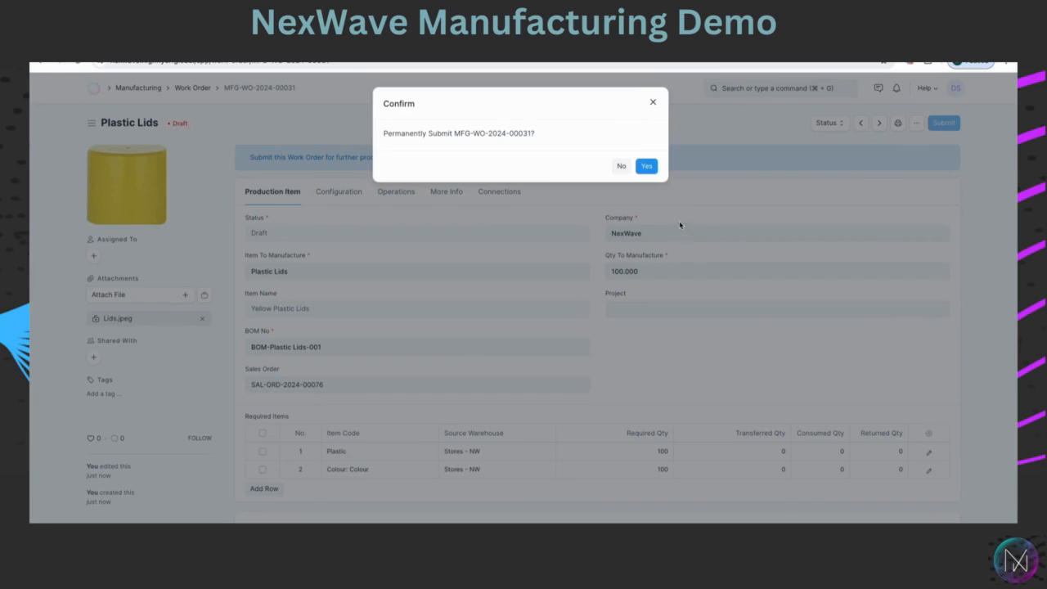
click(647, 166)
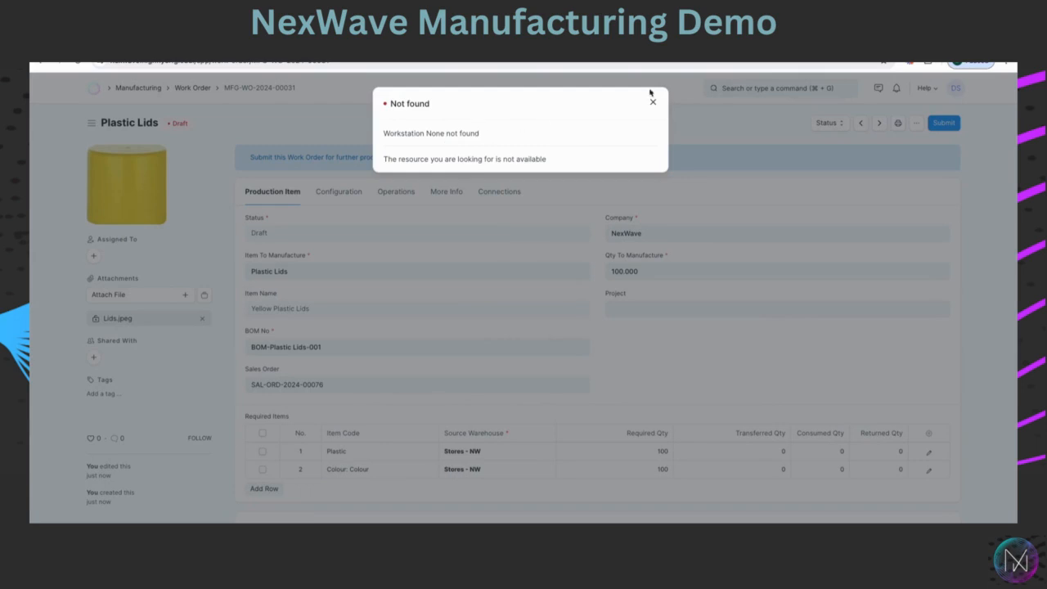
click(653, 102)
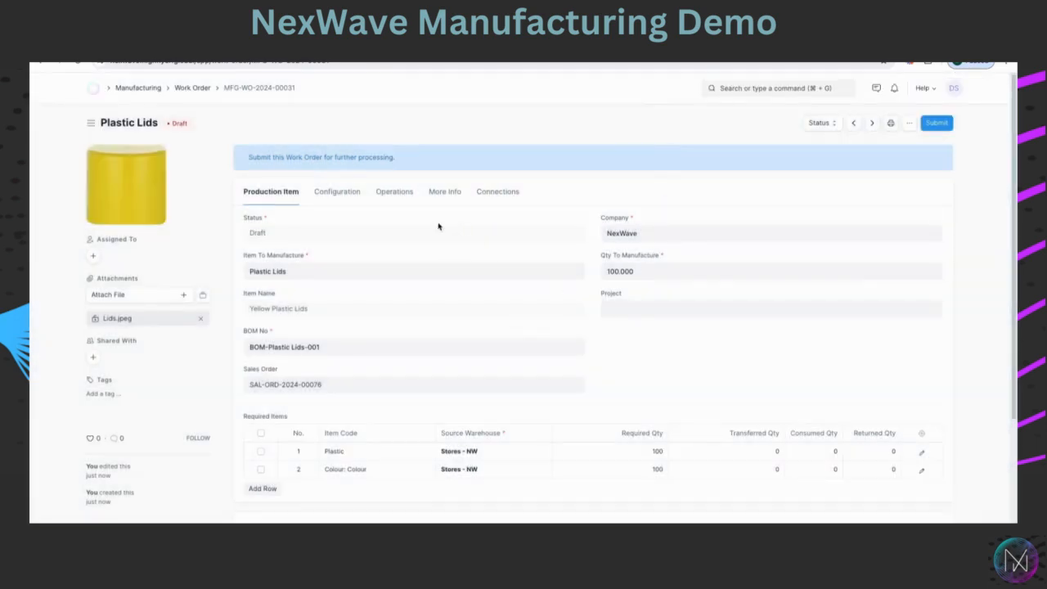
Assign workstation Machine 100 to both the Setup and Mix operations and save the work order.
click(381, 194)
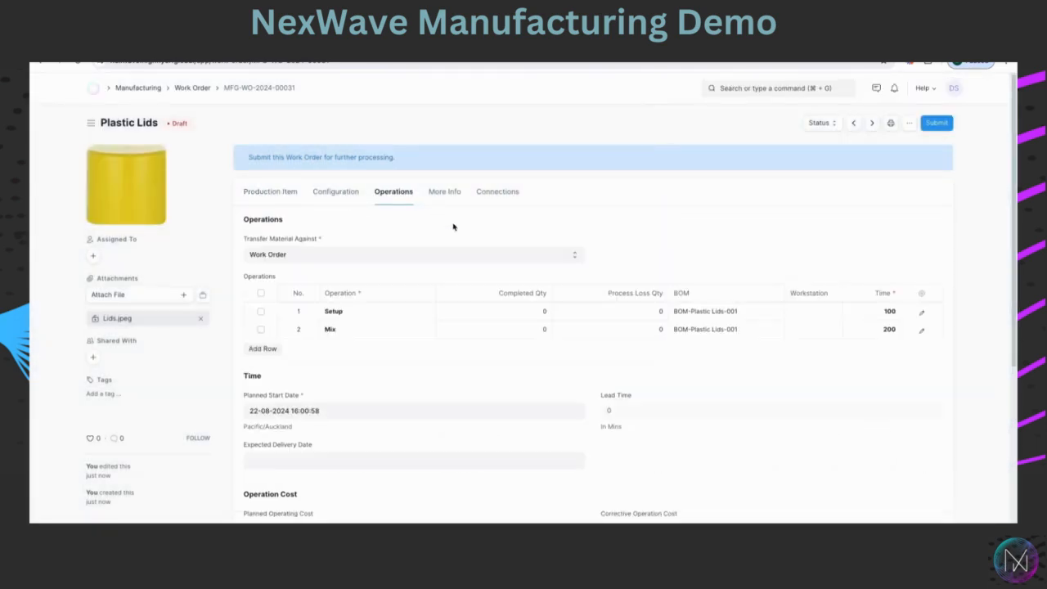
click(811, 309)
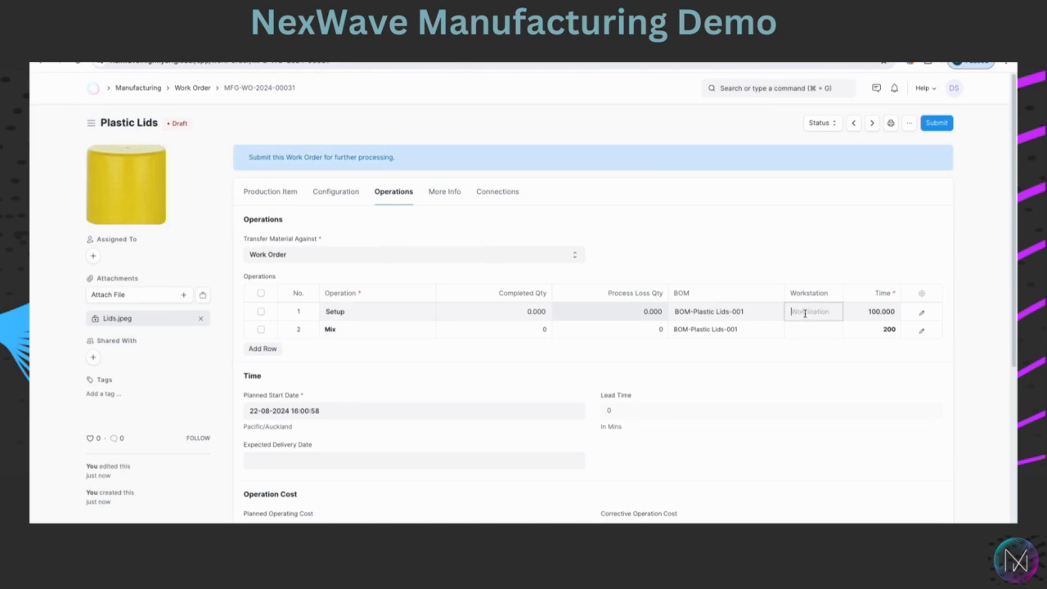
click(806, 312)
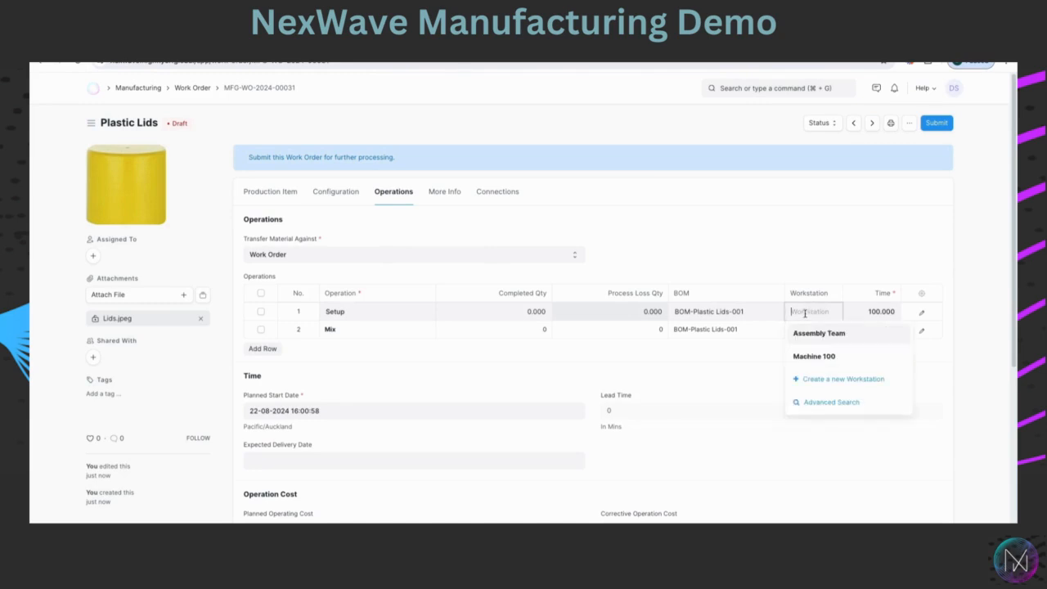
click(809, 360)
click(805, 330)
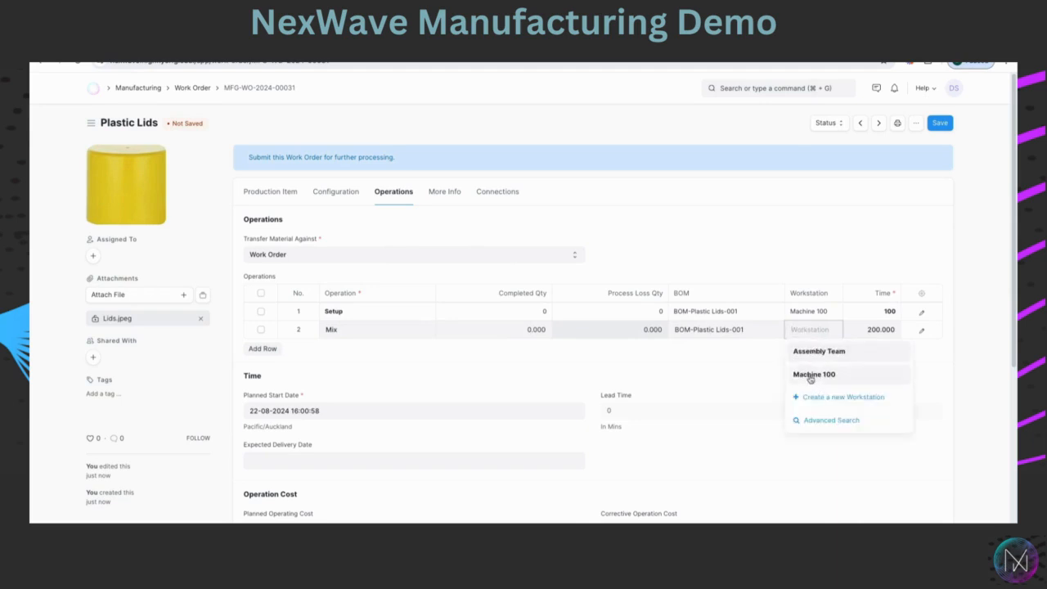
click(809, 375)
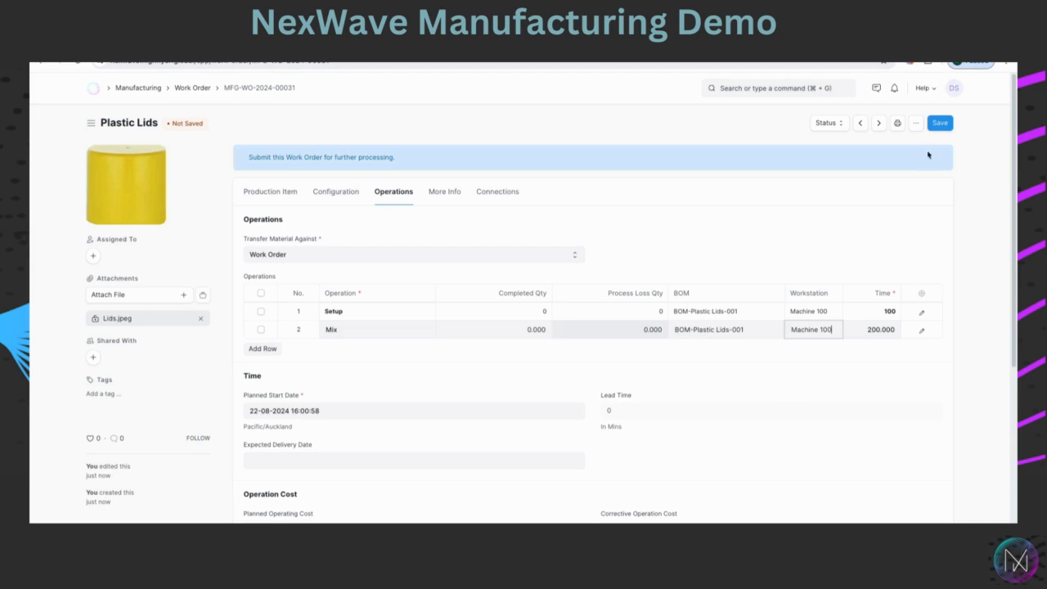
click(939, 124)
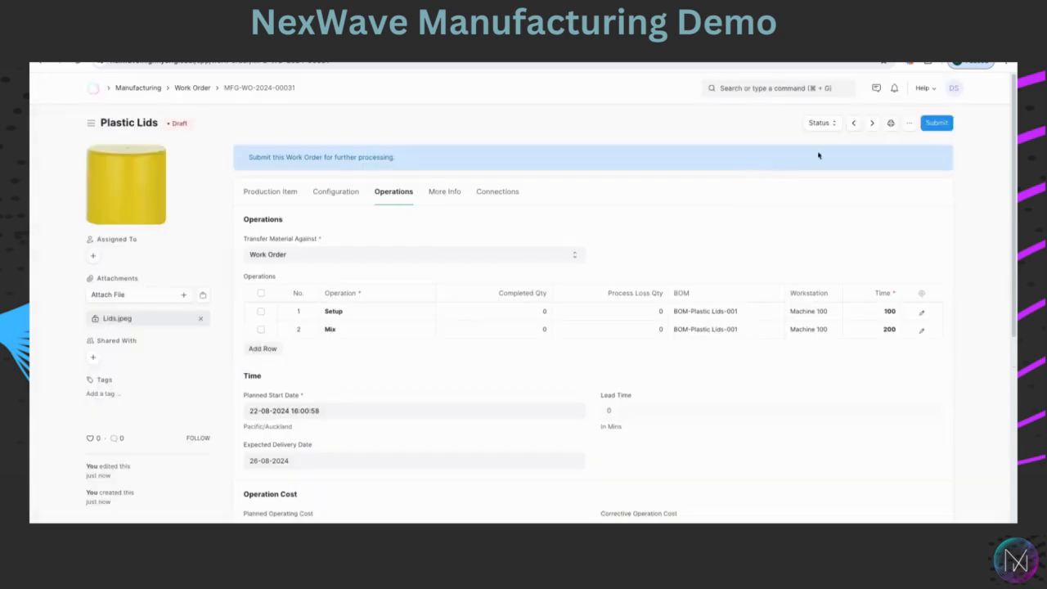
Submit the Plastic Lids work order permanently.
click(933, 123)
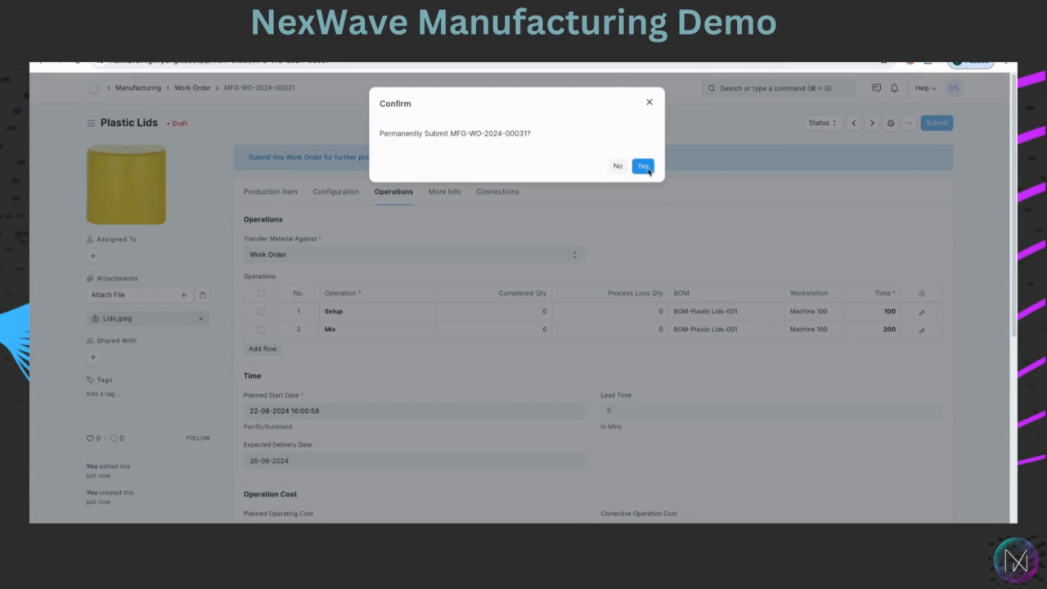
click(646, 167)
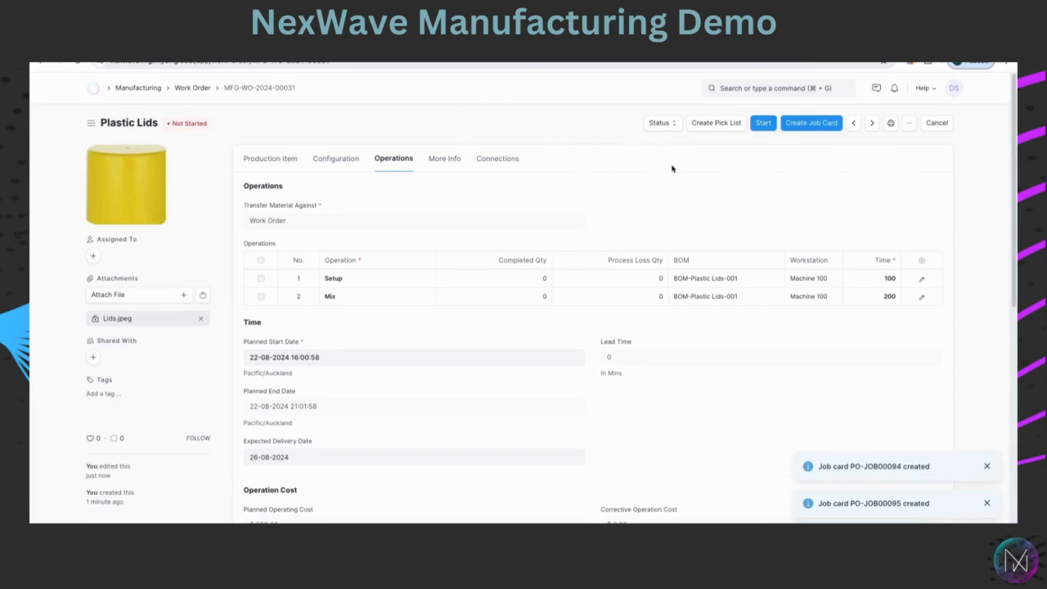
Start the work order, creating a material transfer for manufacture of quantity 100.
click(763, 125)
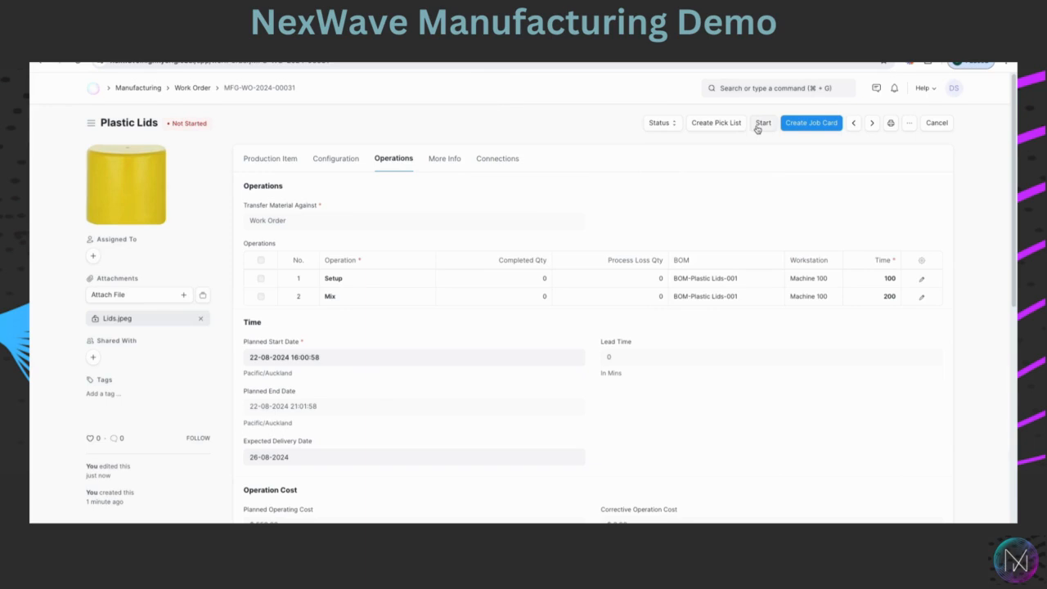
click(758, 126)
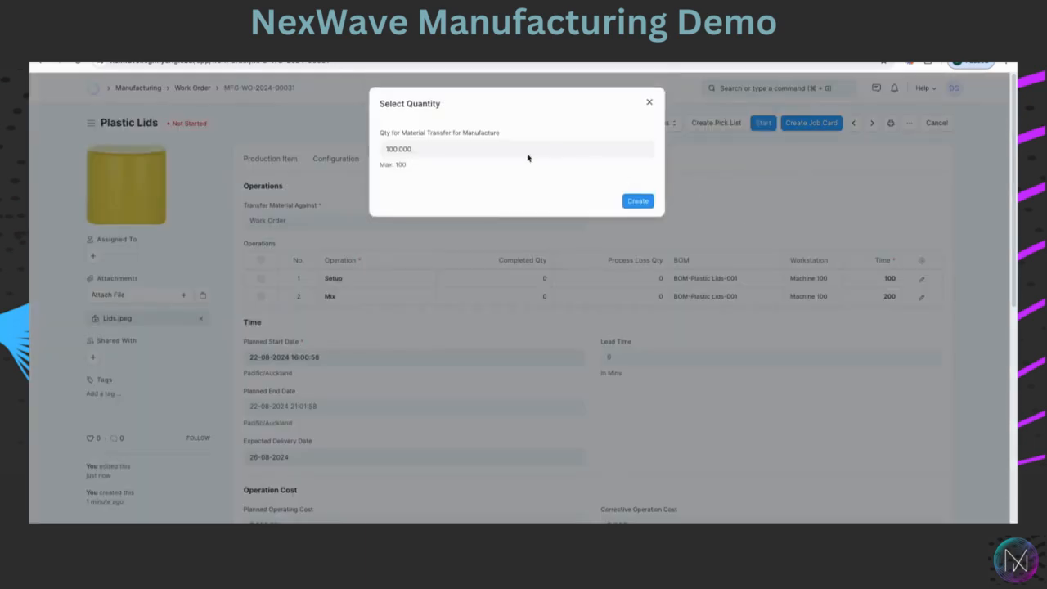
click(638, 201)
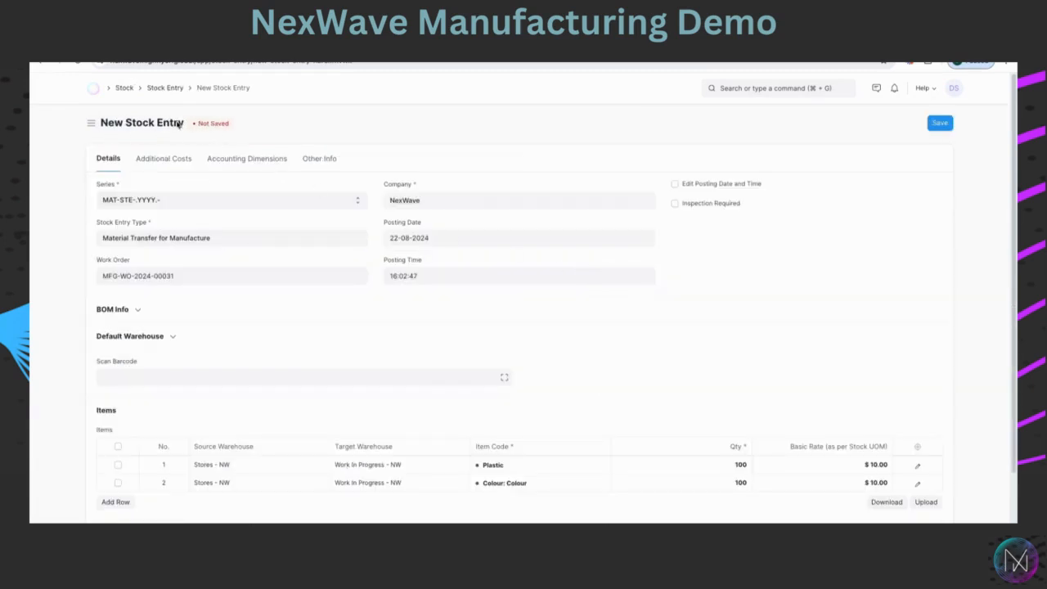
Save the material transfer stock entry and submit it permanently.
scroll(246, 255, down, 2)
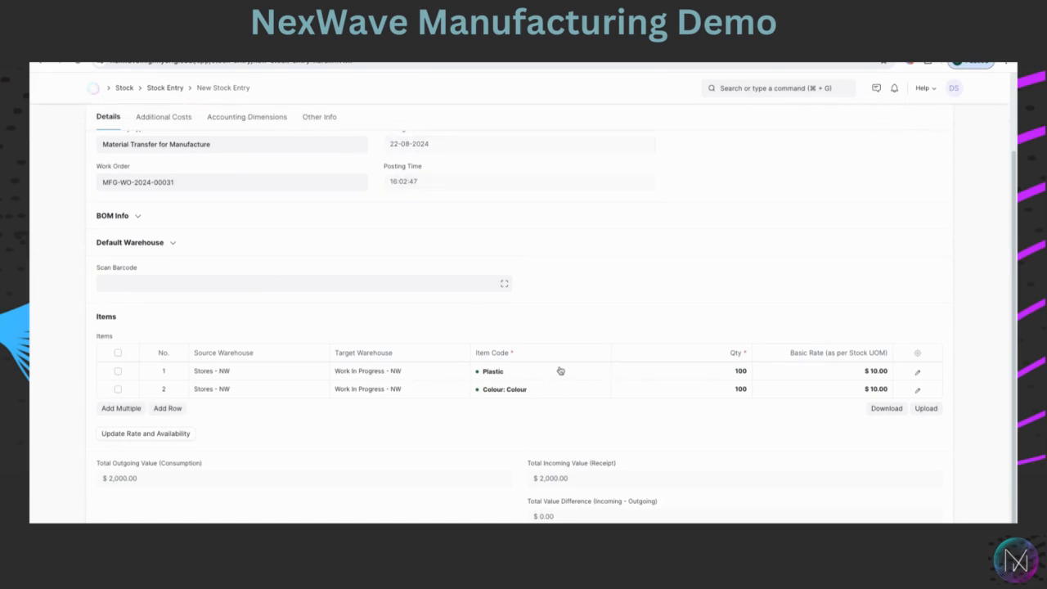
scroll(596, 379, up, 2)
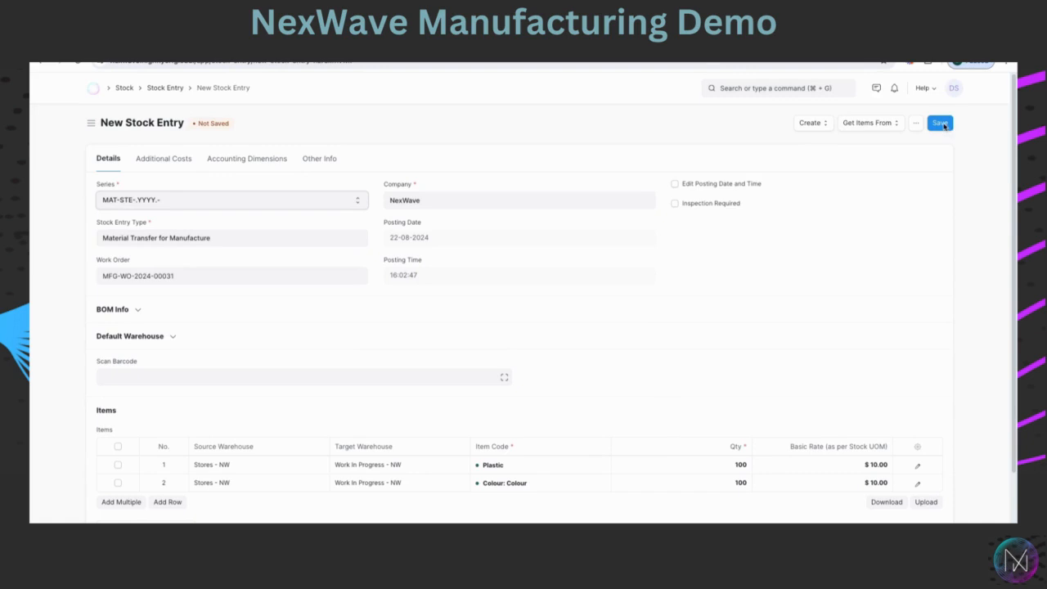
click(936, 123)
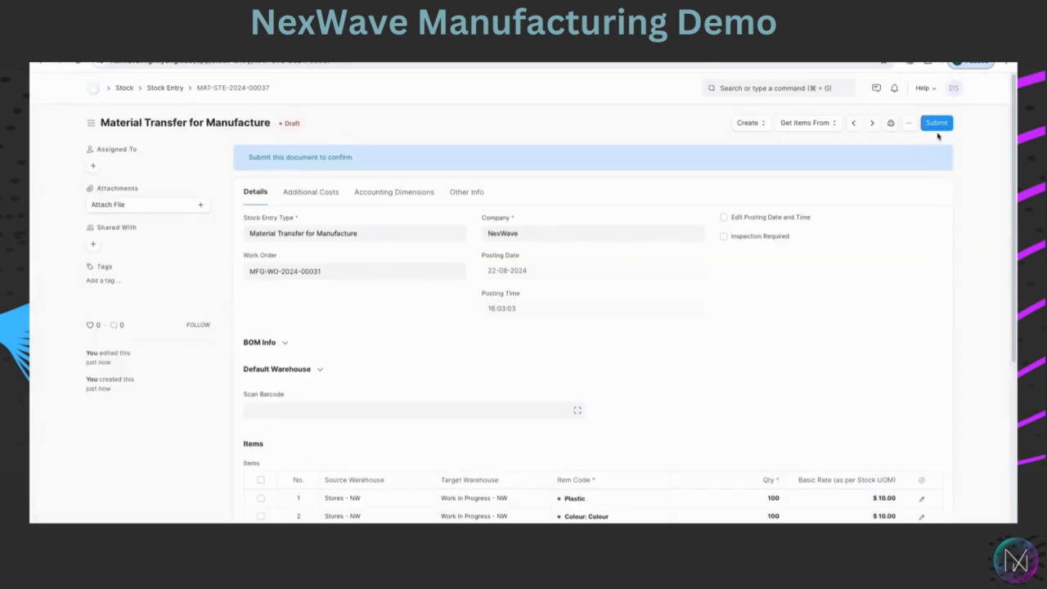
click(940, 124)
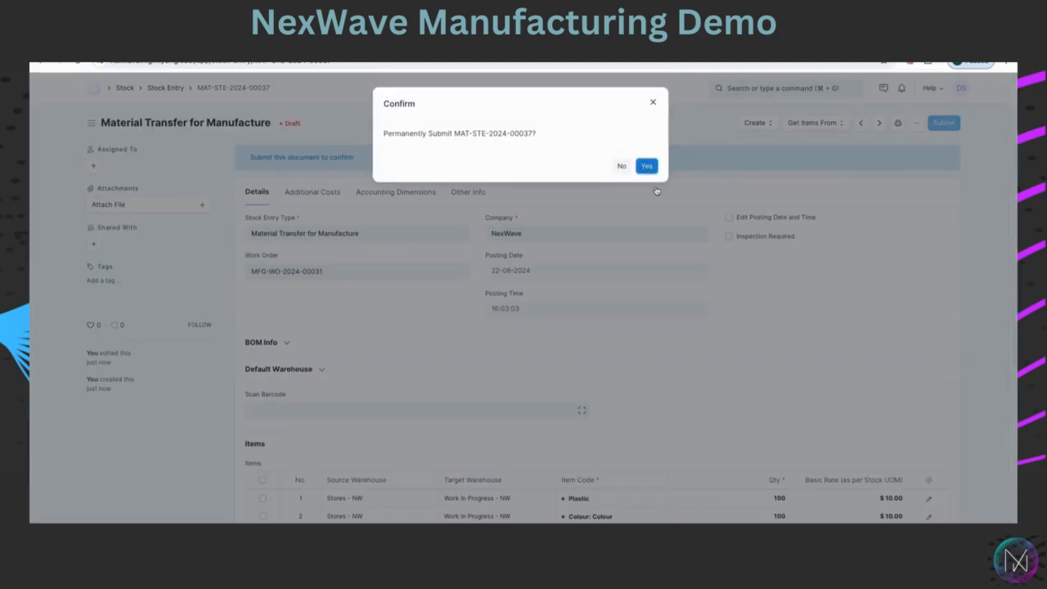
click(652, 172)
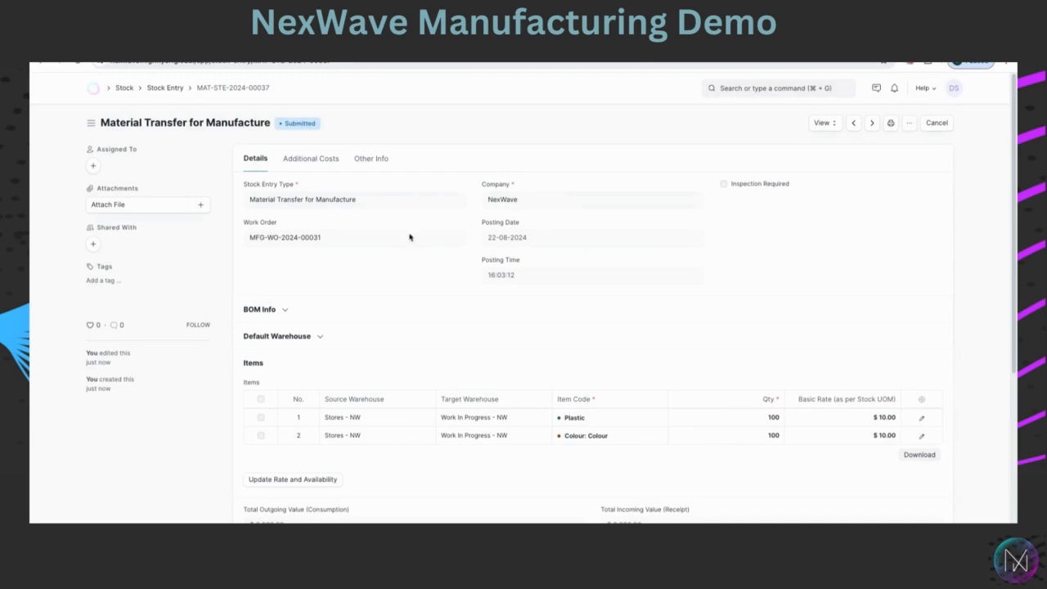
Return to the linked work order and open its job cards from the connections.
click(285, 244)
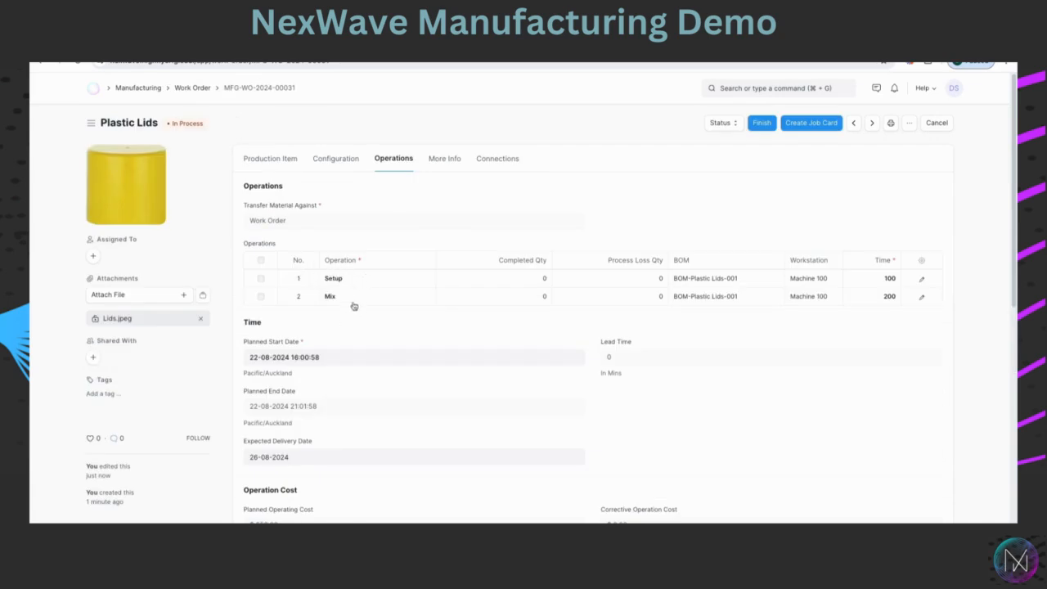
click(494, 165)
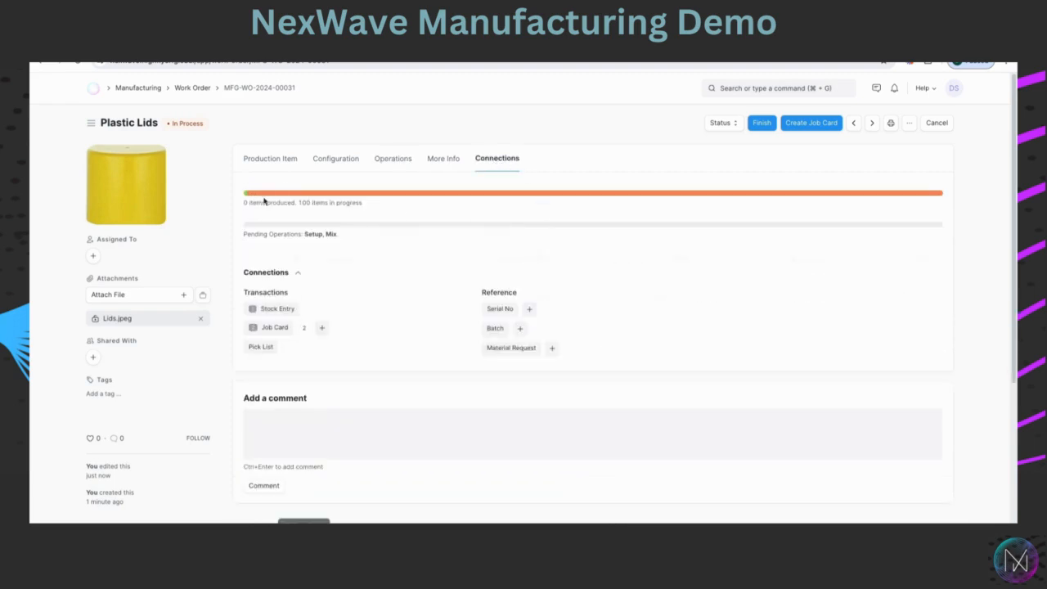
click(278, 328)
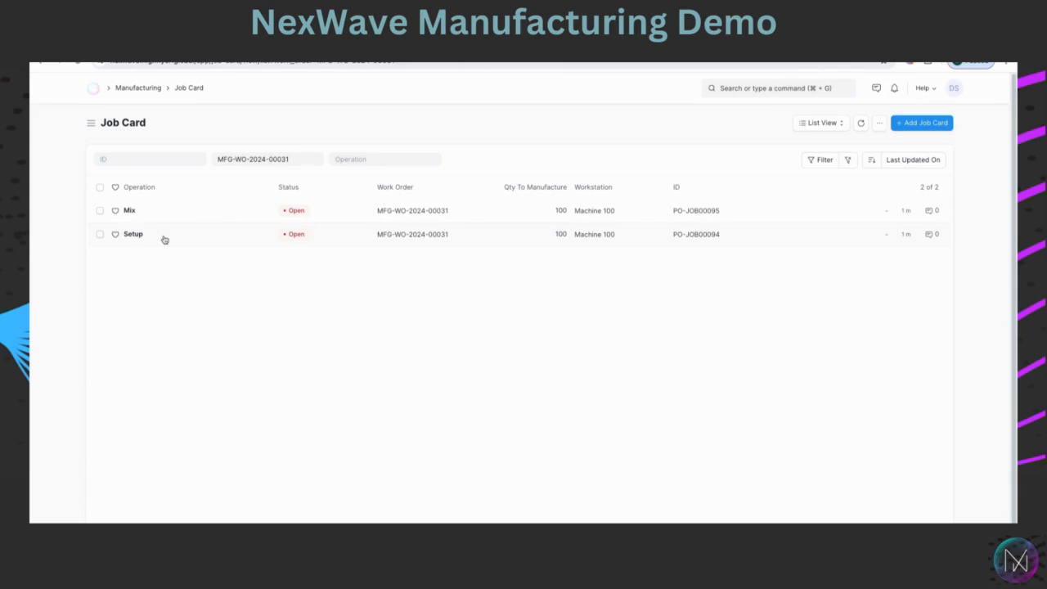
Switch the job card list to calendar view to examine scheduled job cards, then return to list view.
click(837, 127)
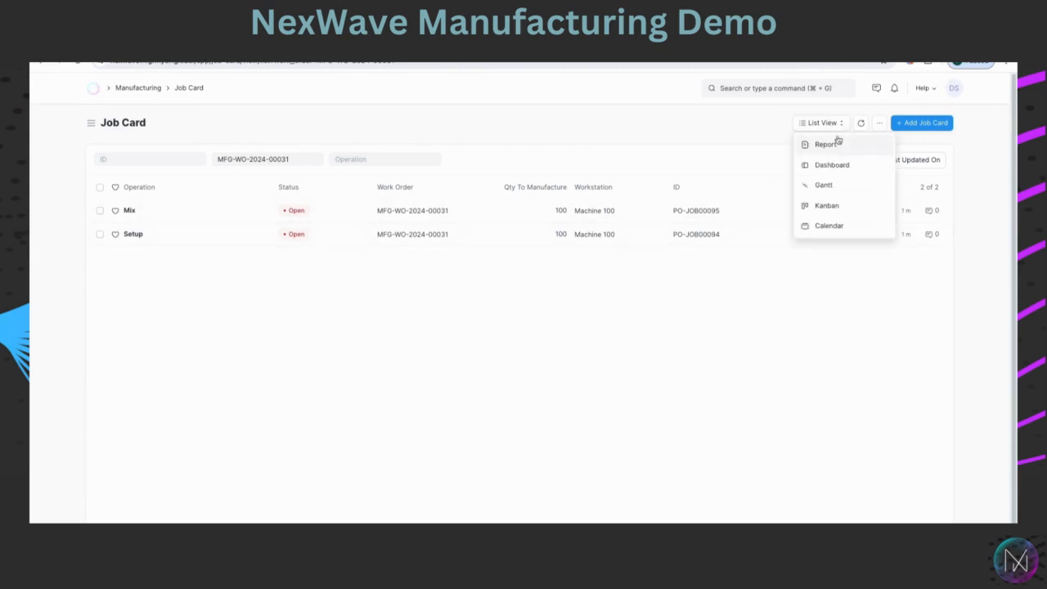
click(834, 228)
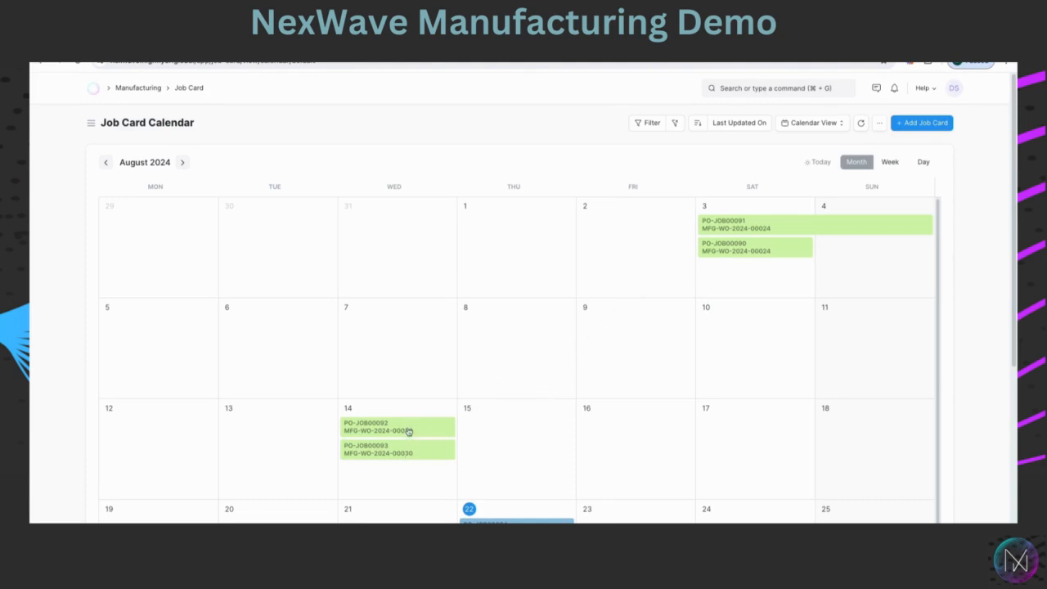
drag(427, 431, 444, 463)
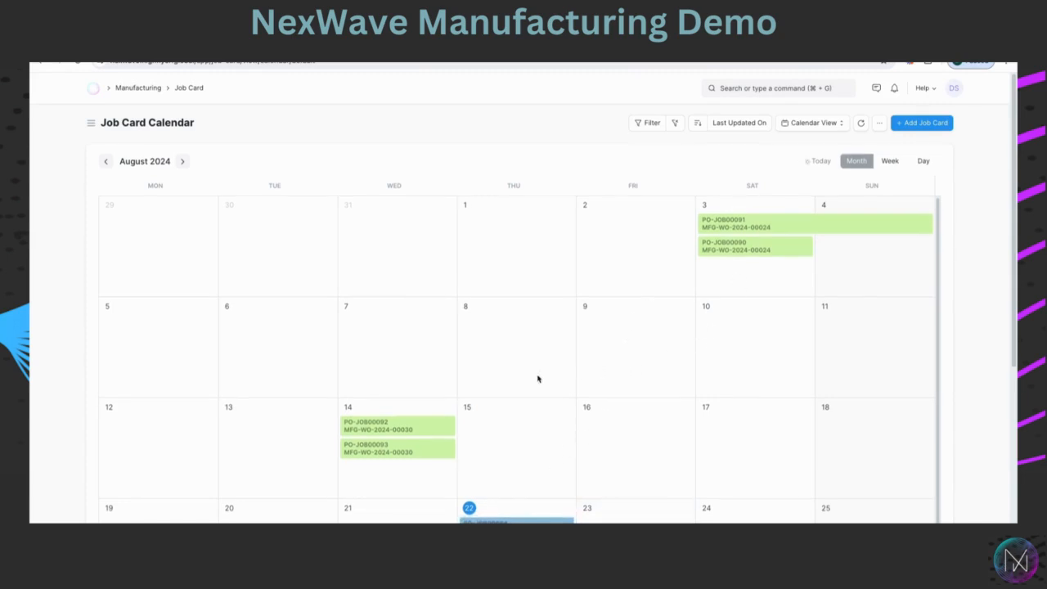
scroll(539, 377, down, 2)
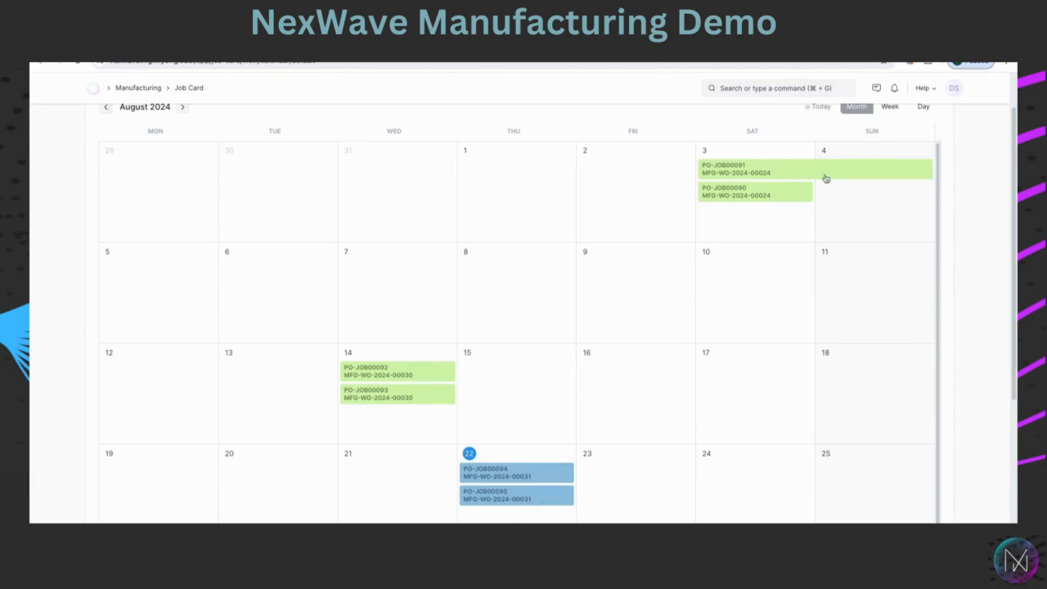
scroll(820, 198, up, 1)
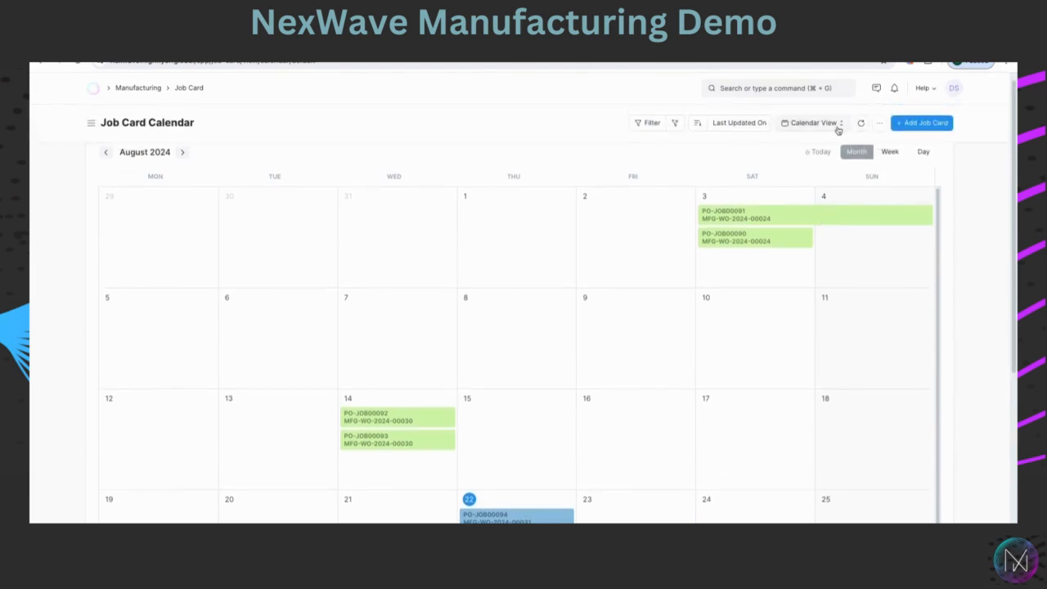
click(837, 130)
click(800, 144)
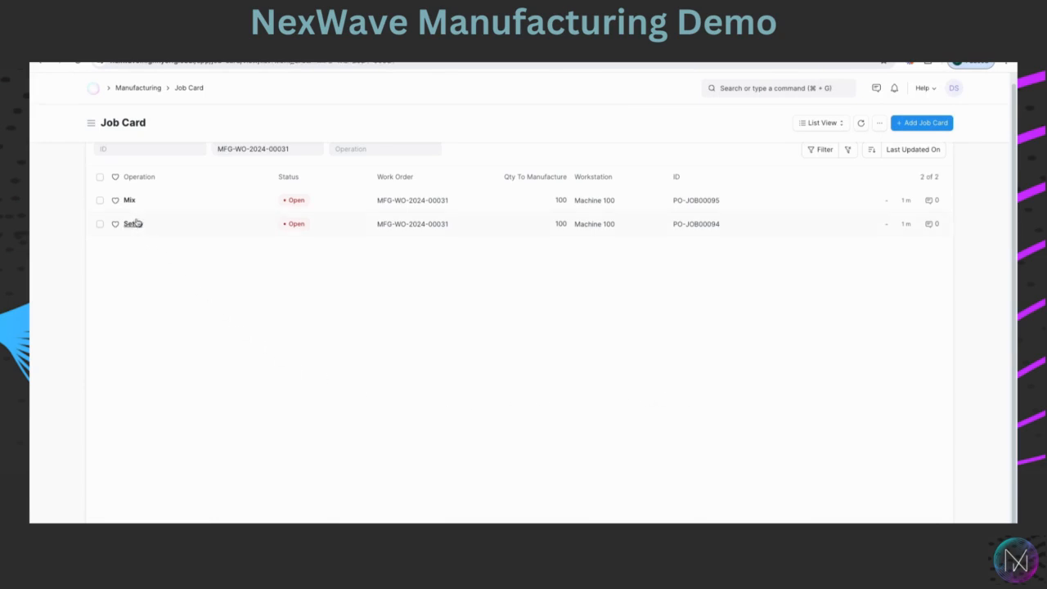
Open the Setup job card and start the job without assigning an employee.
click(141, 226)
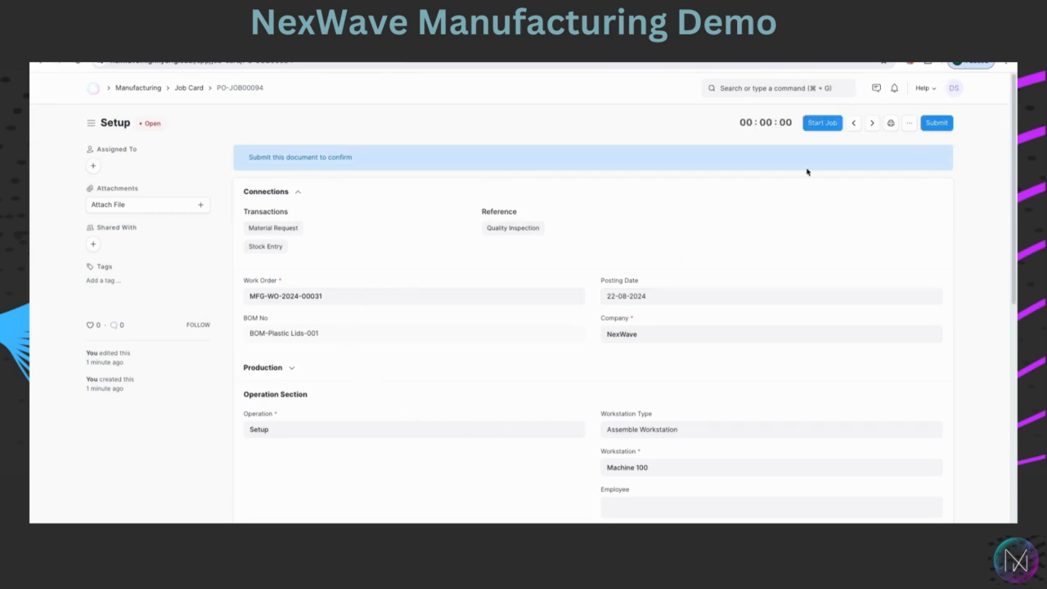
click(823, 127)
click(829, 127)
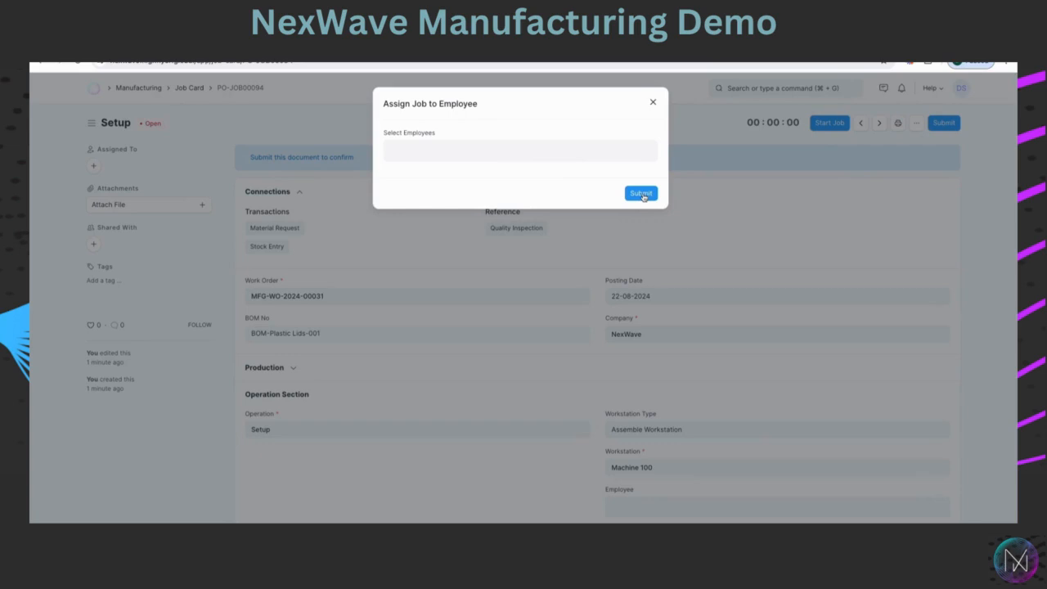
click(641, 193)
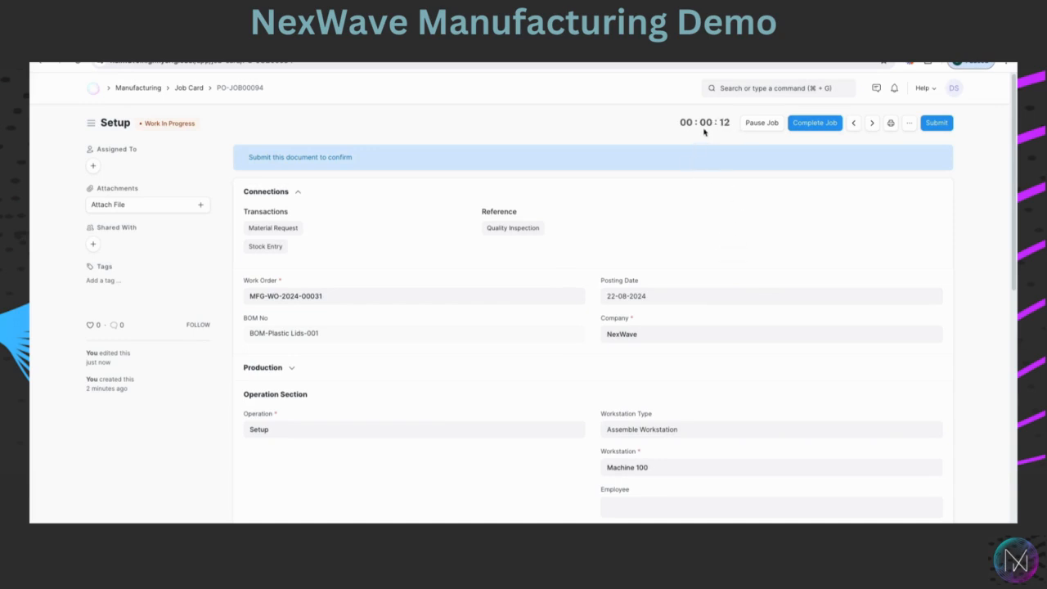
Complete the Setup job with a completed quantity of 100.
scroll(743, 299, down, 5)
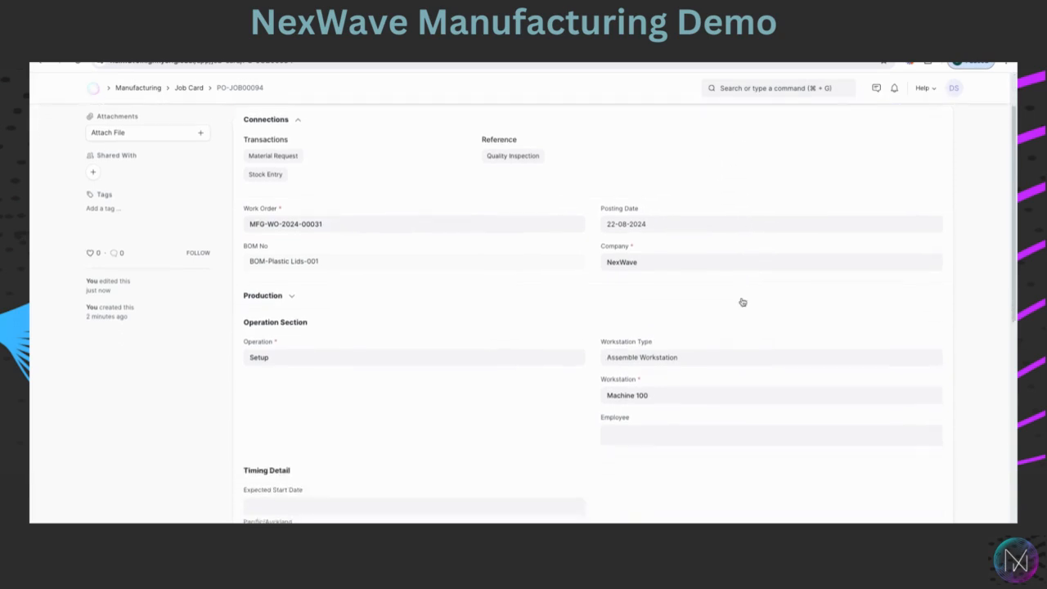
scroll(741, 299, down, 1)
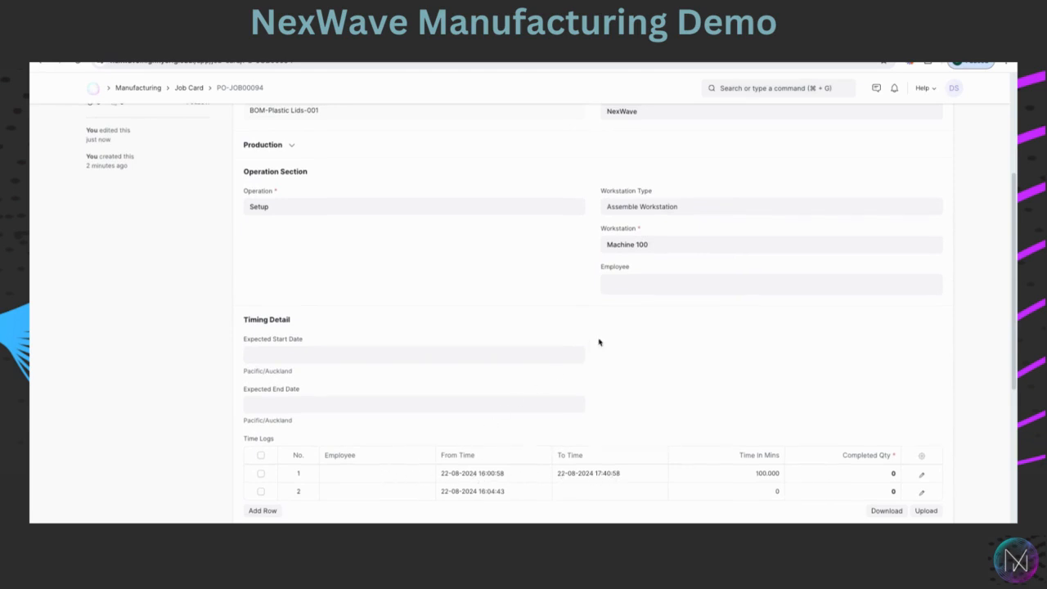
scroll(598, 348, up, 3)
scroll(598, 362, up, 3)
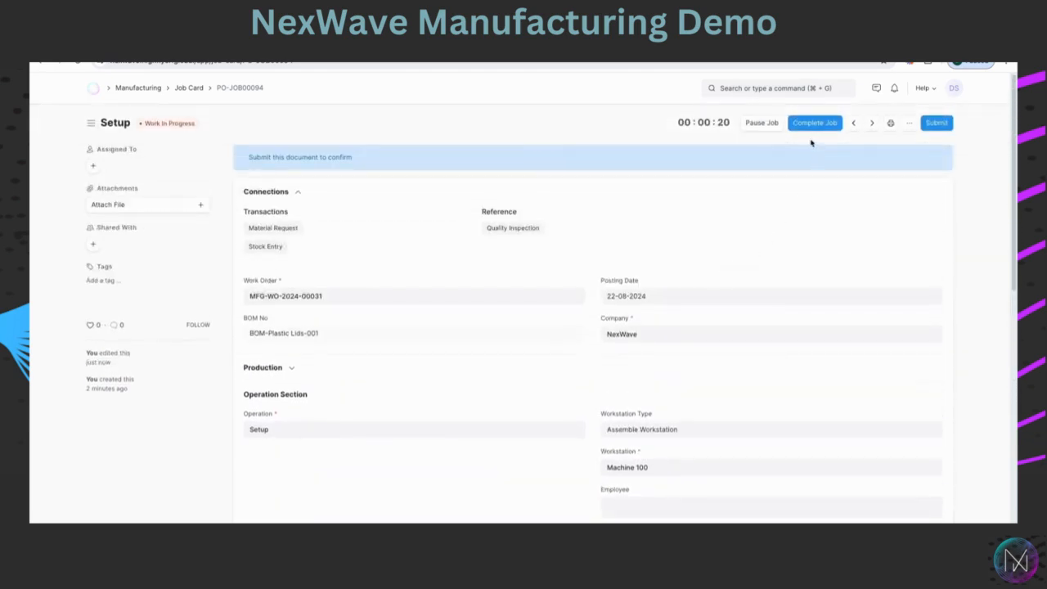
click(814, 125)
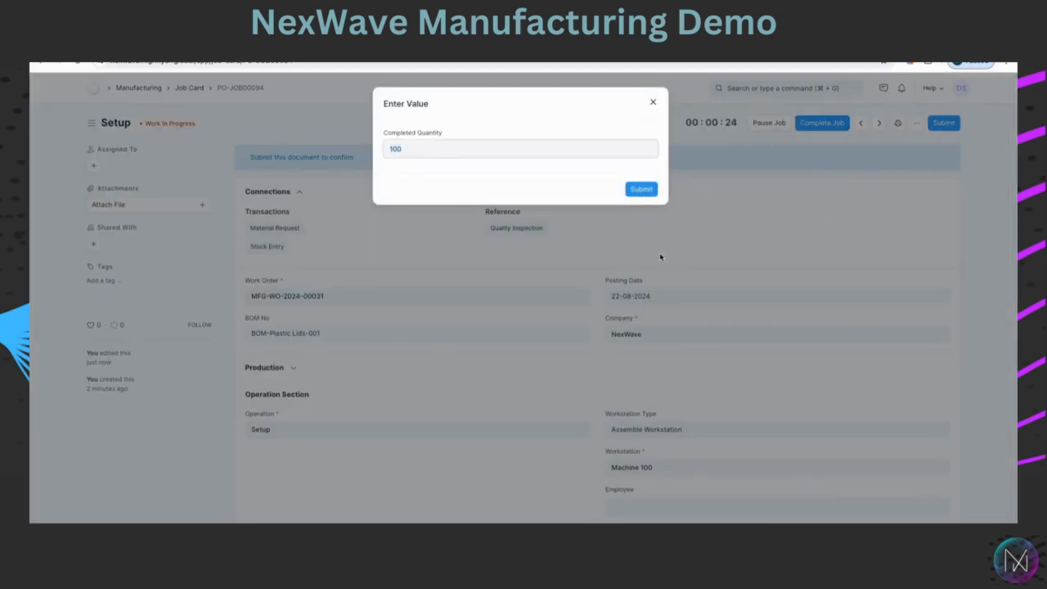
click(643, 189)
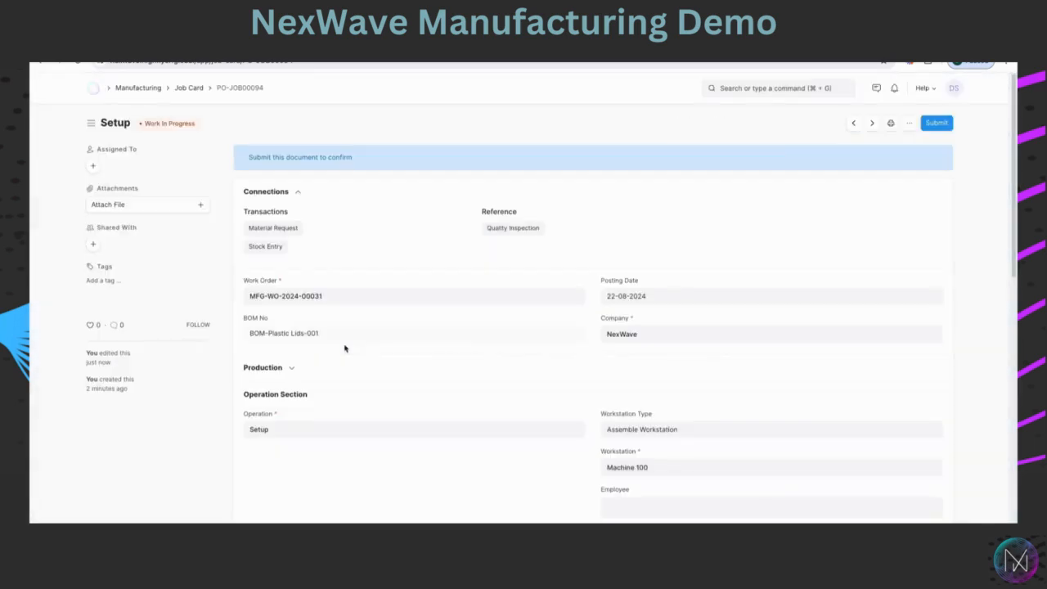
Reopen the Setup job card and submit it permanently.
scroll(421, 368, down, 5)
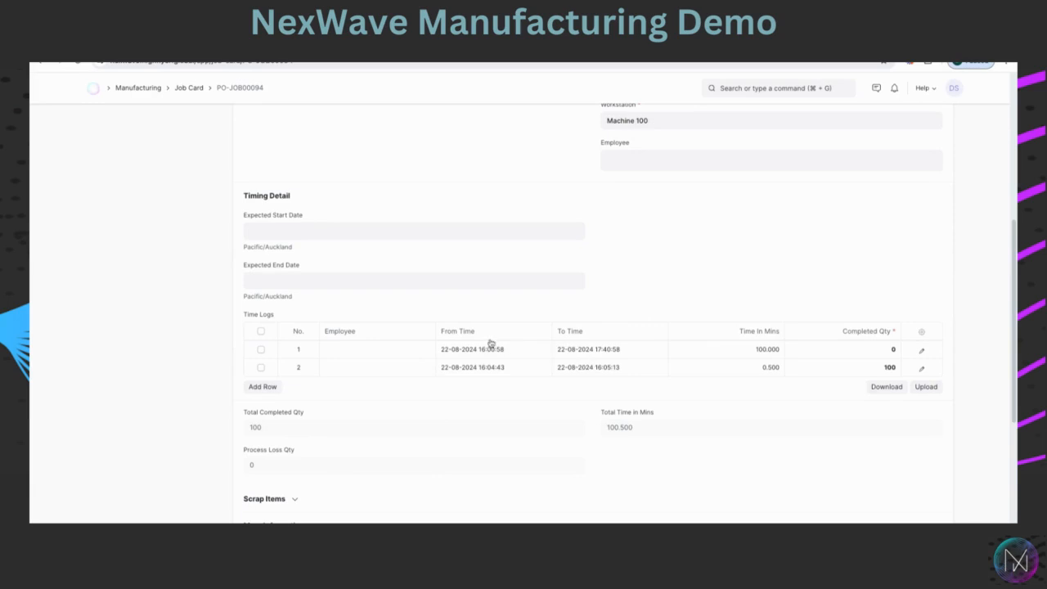
scroll(523, 392, up, 5)
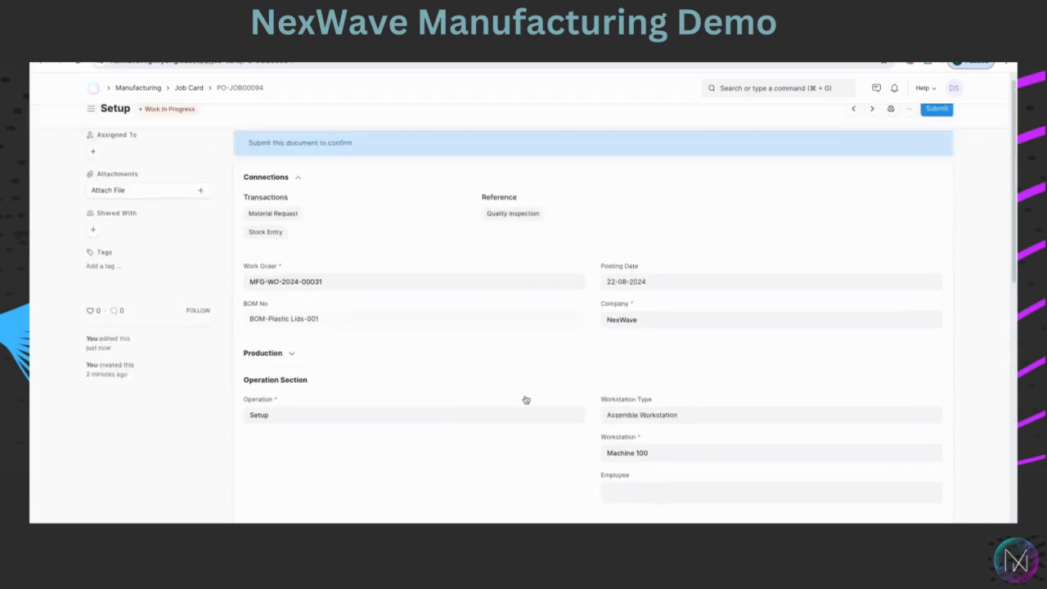
click(196, 88)
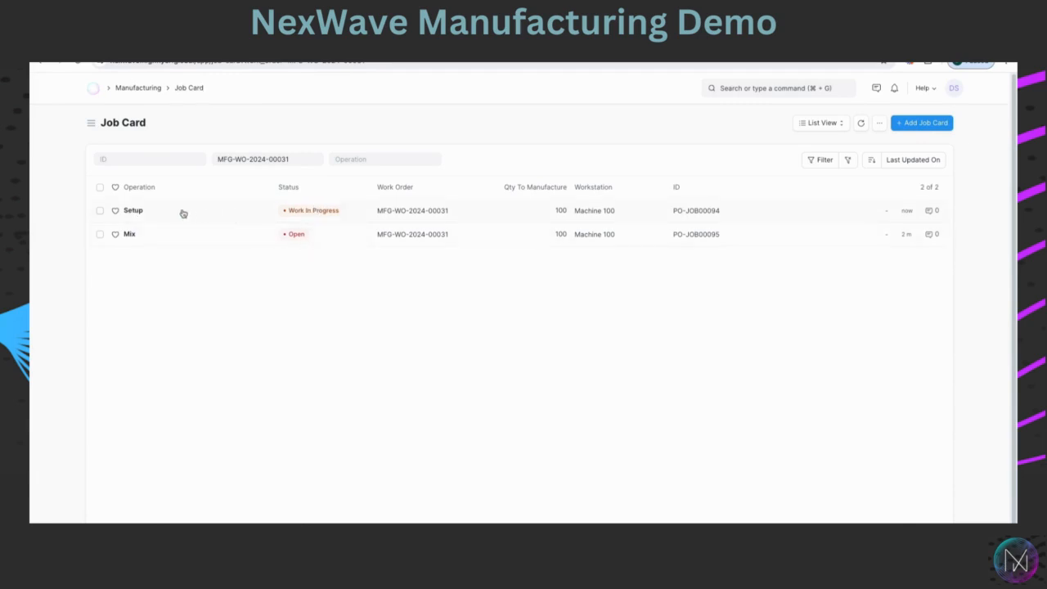
click(136, 214)
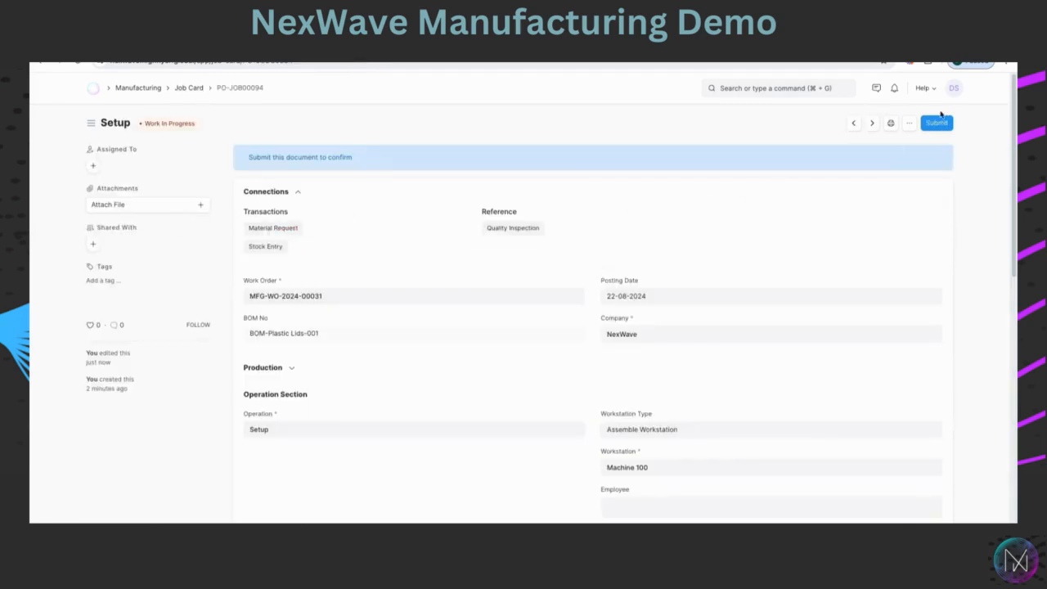
click(937, 124)
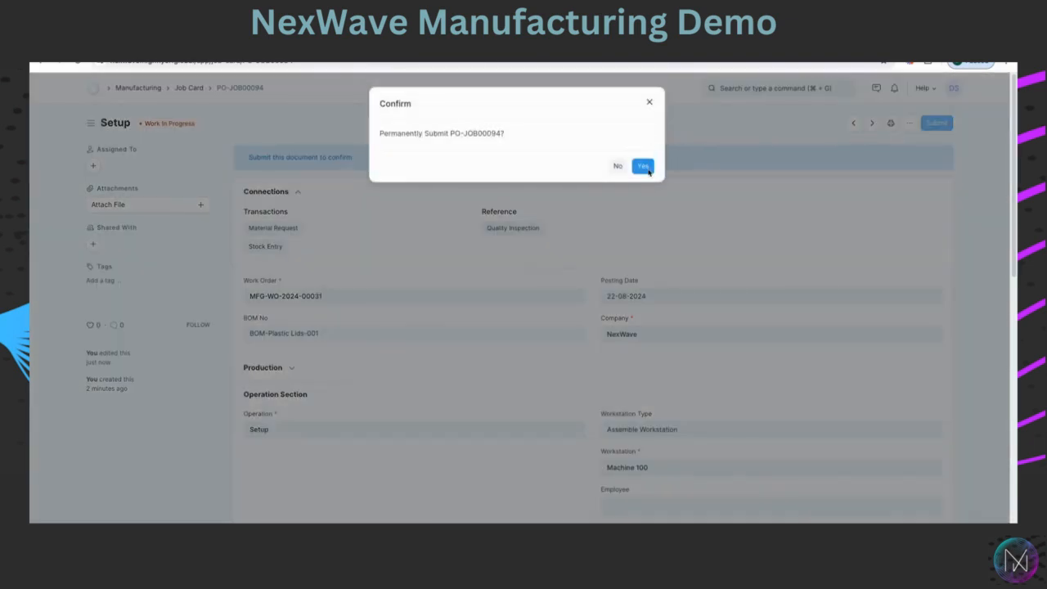
click(642, 167)
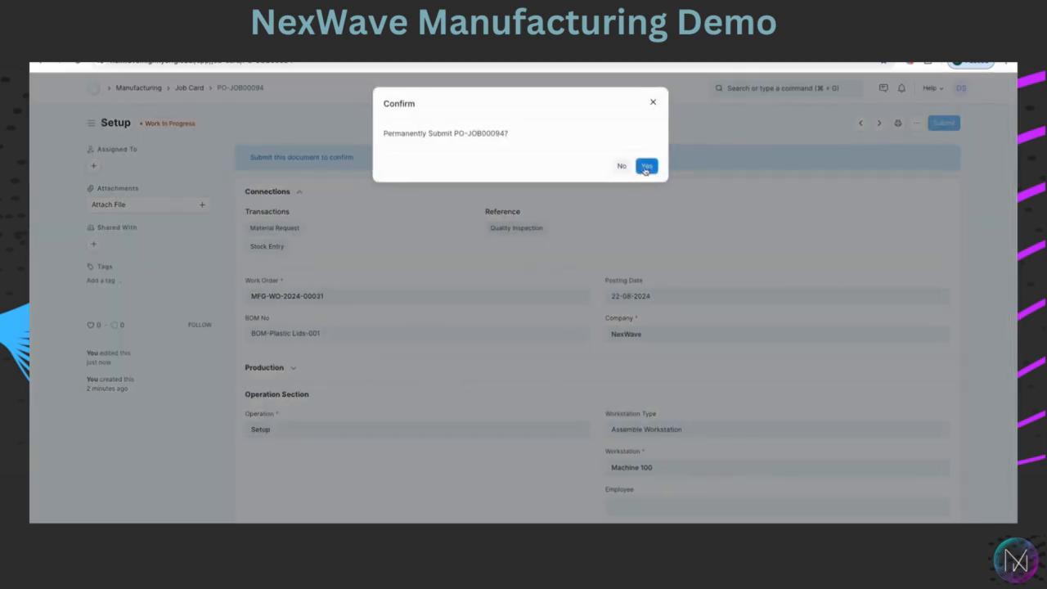
Open the Mix job card from the job card list.
click(190, 88)
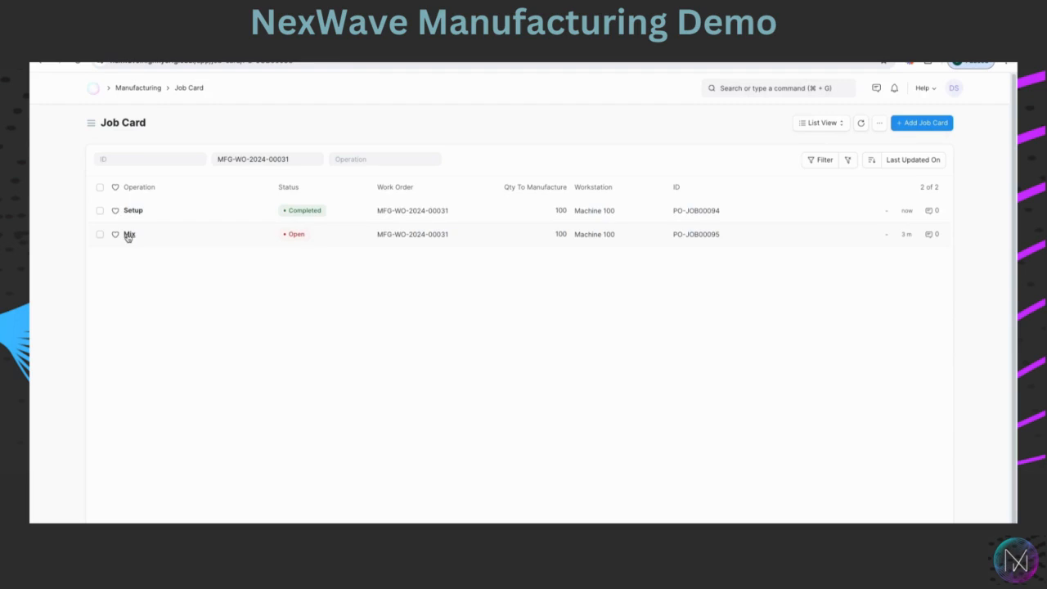
click(128, 234)
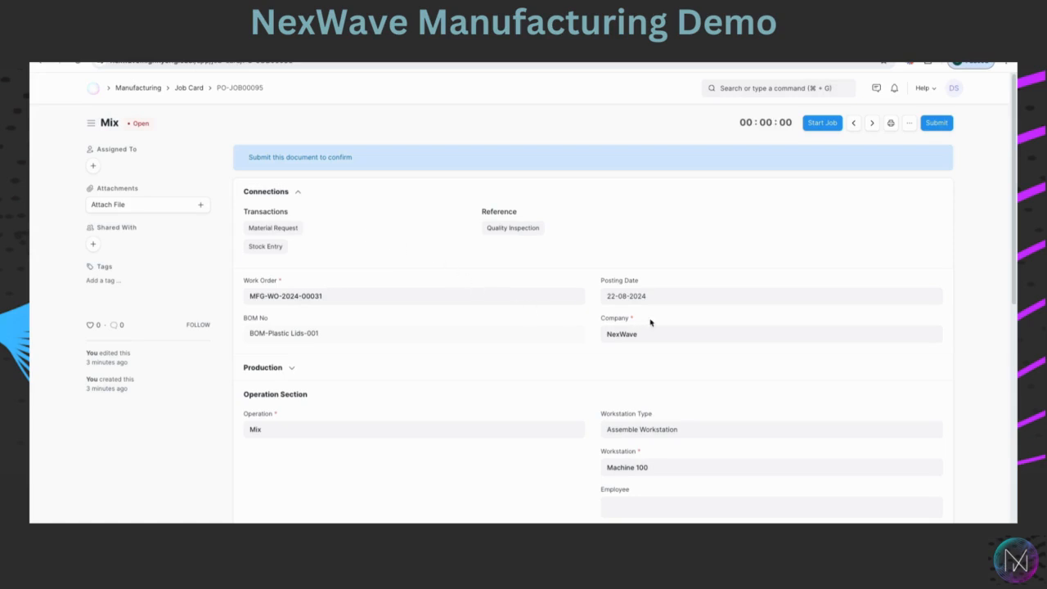
Start the Mix job, assigning it to the first listed employee.
click(825, 124)
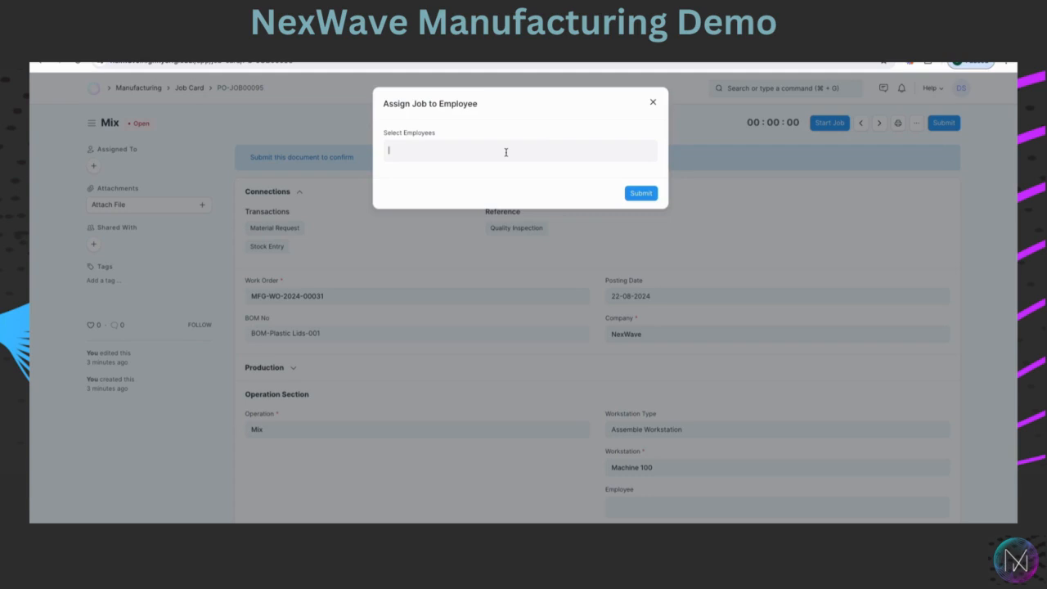
click(506, 152)
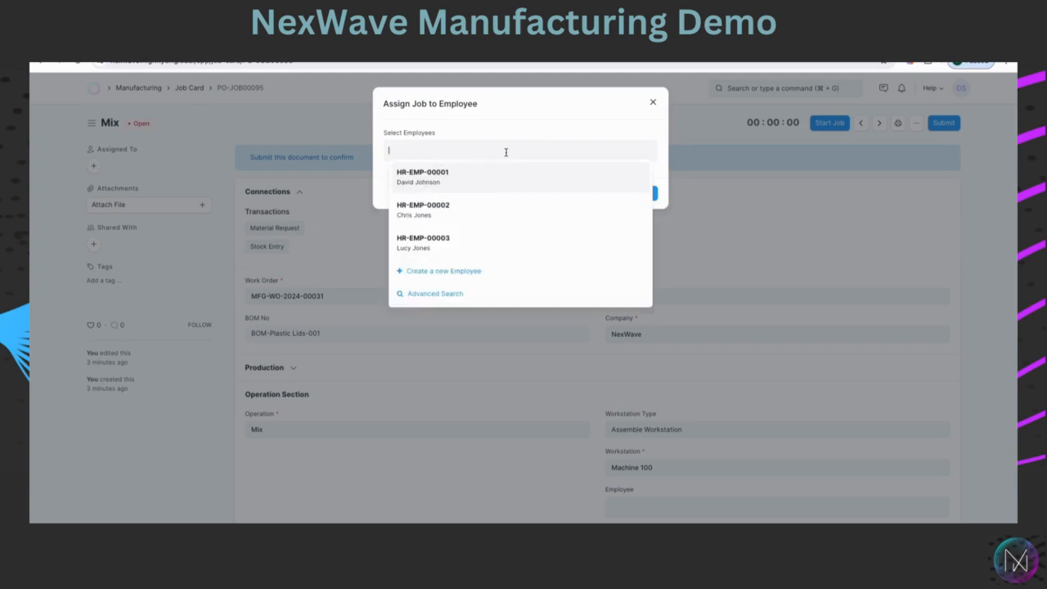
click(433, 179)
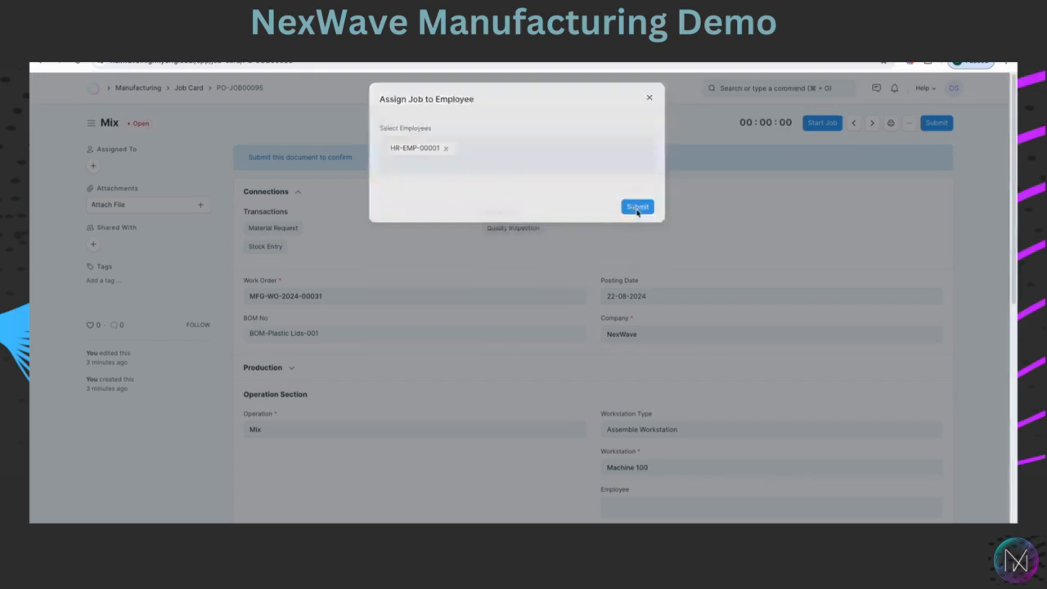
click(640, 212)
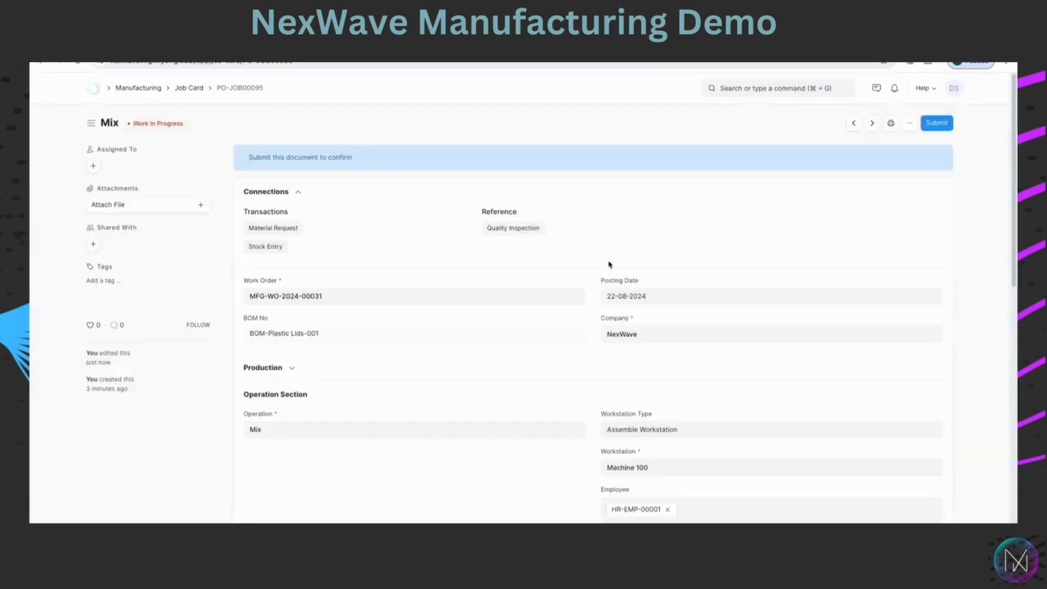
Complete the Mix job with a completed quantity of 100.
scroll(608, 264, down, 1)
scroll(609, 262, down, 3)
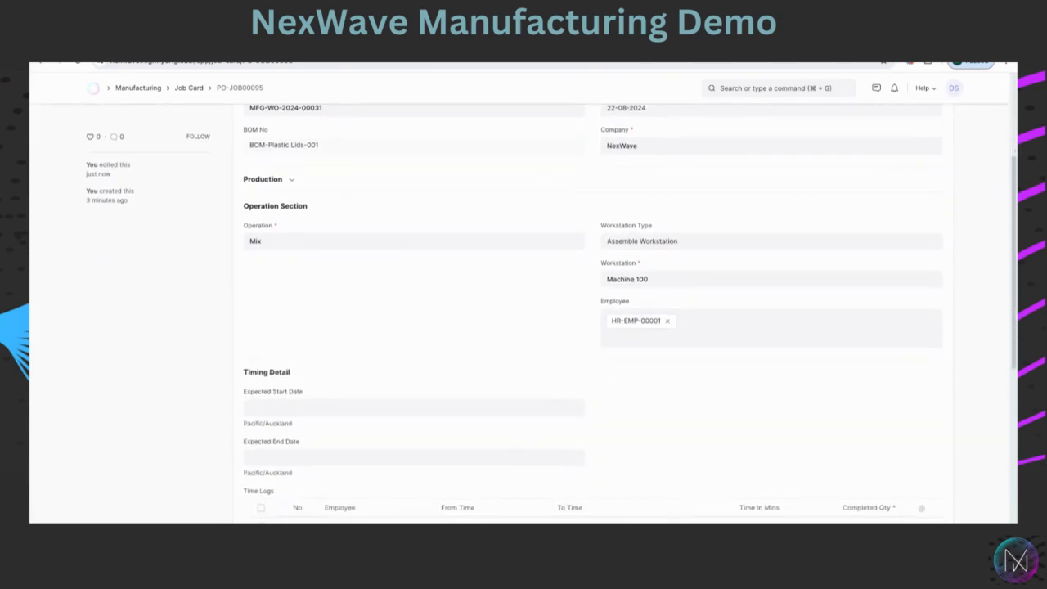
scroll(597, 401, up, 4)
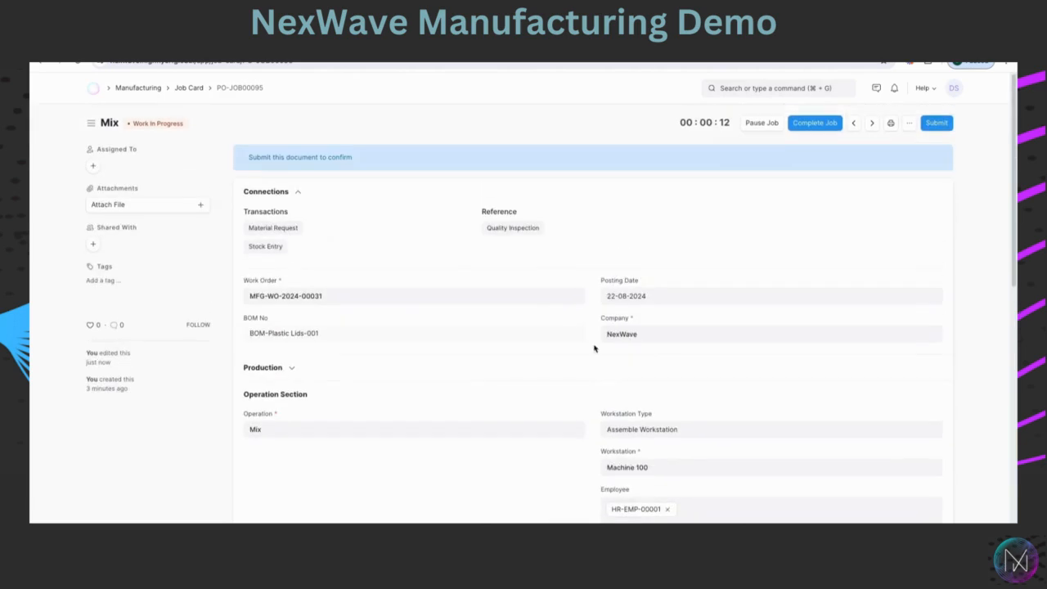
click(808, 125)
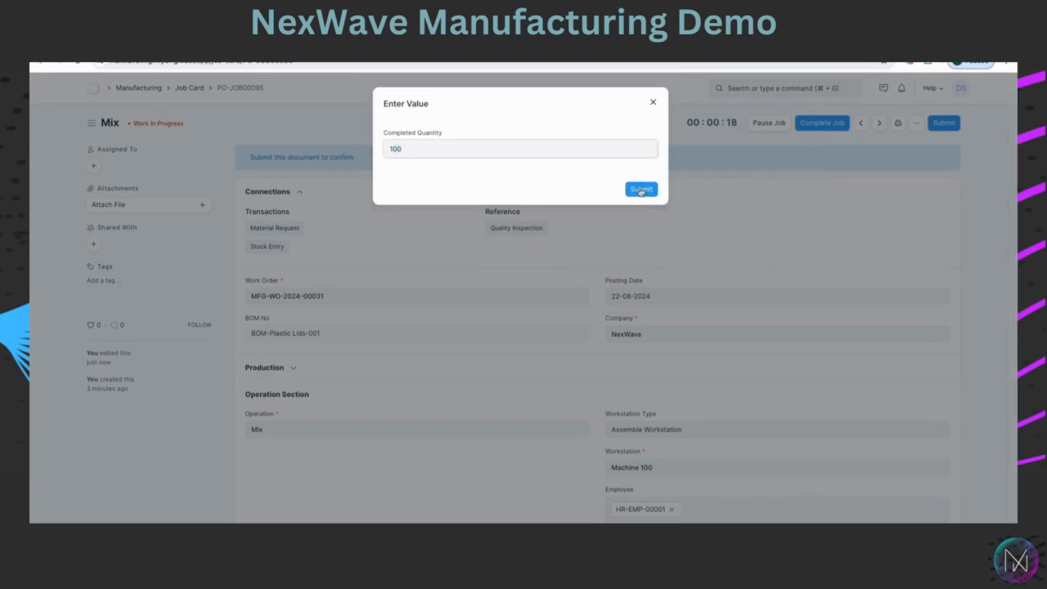
click(638, 188)
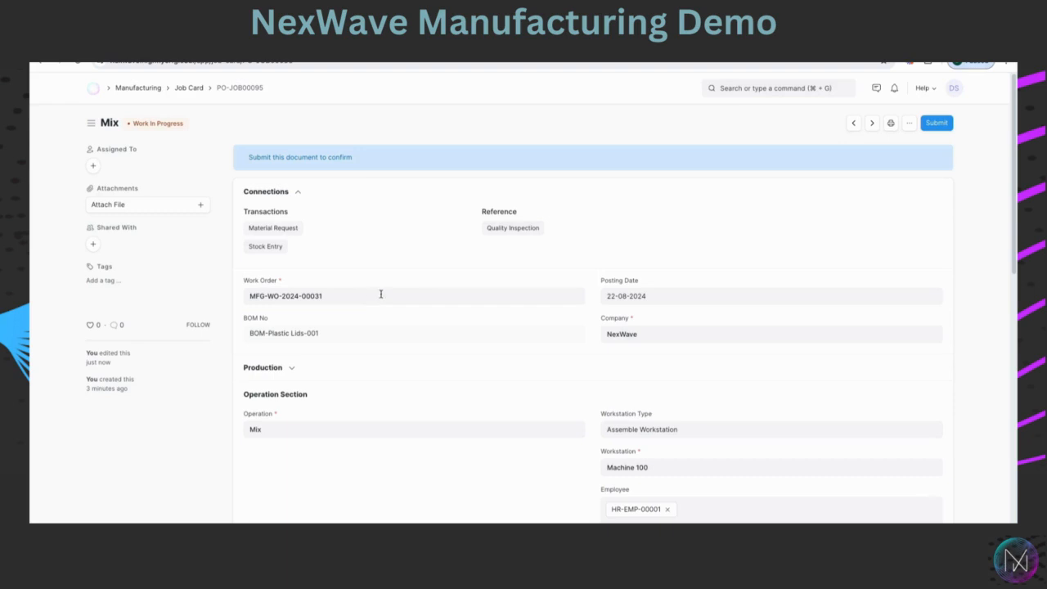
Submit the Mix job card permanently.
click(947, 125)
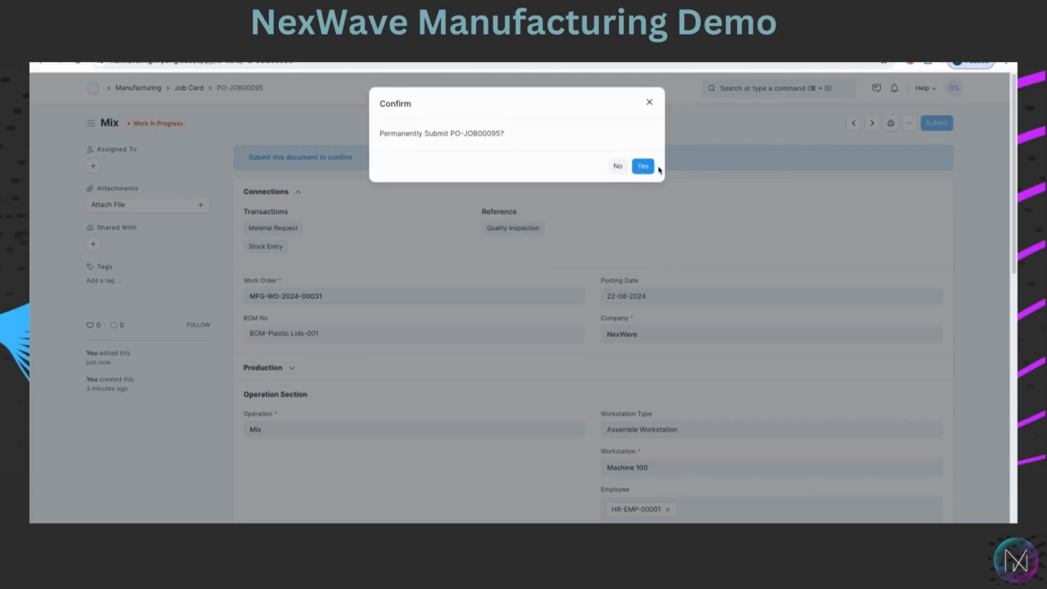
click(642, 169)
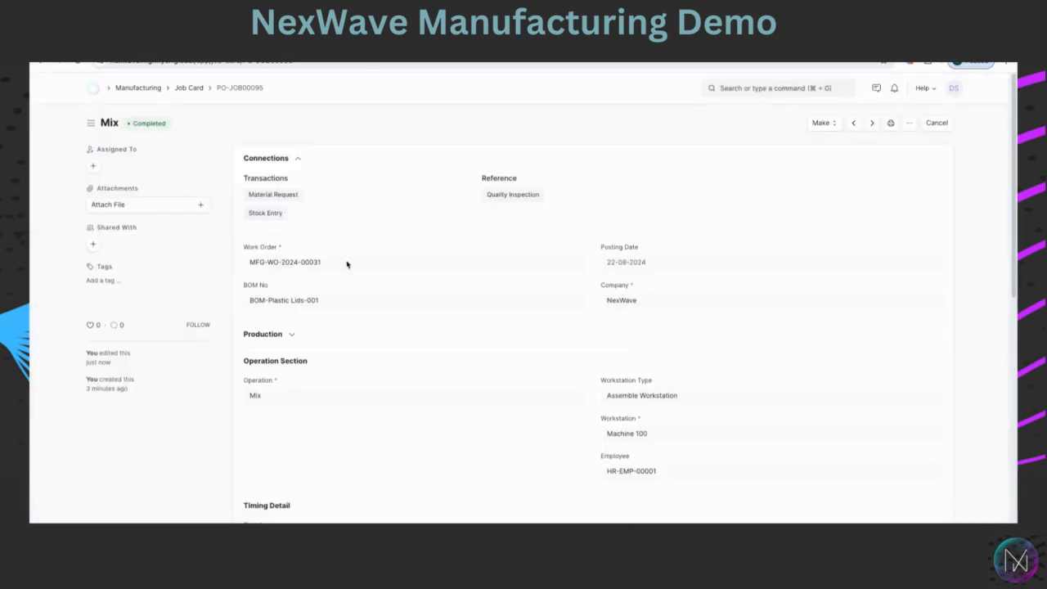
Return to the job card list and open the work order linked to the Setup job card.
click(196, 91)
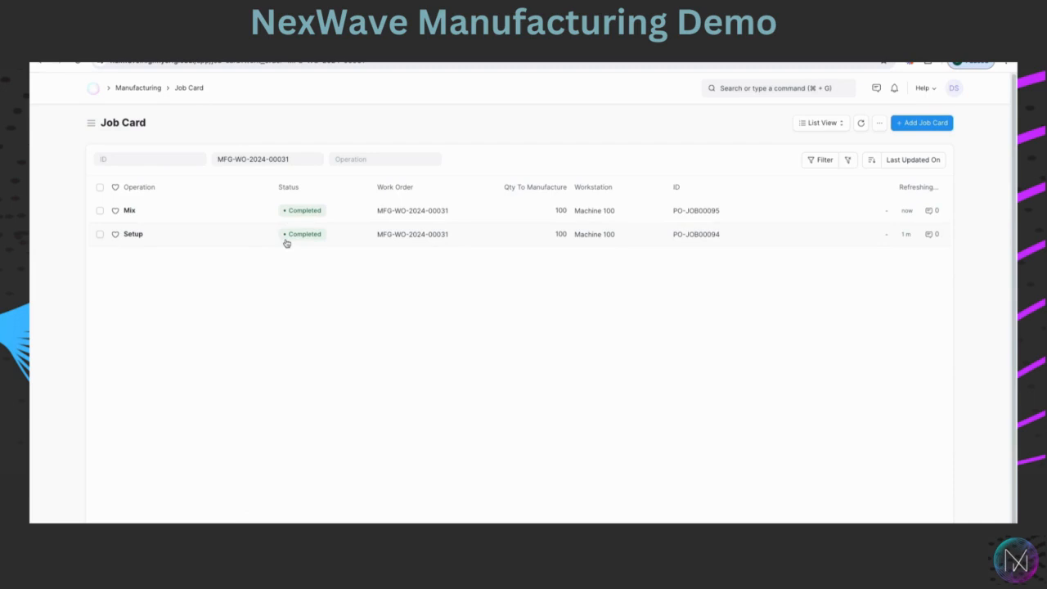
click(133, 234)
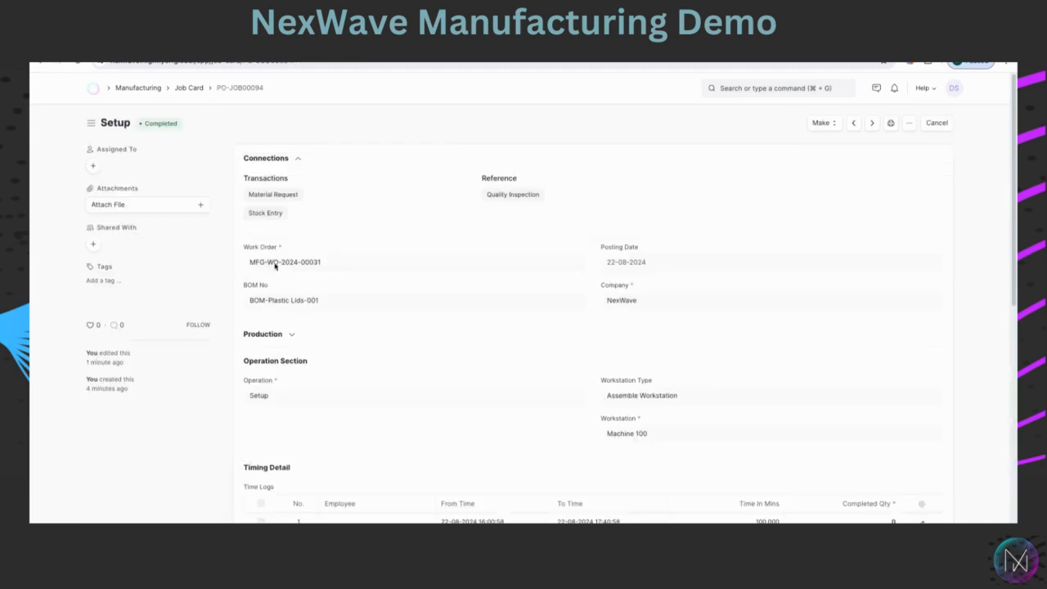
click(277, 263)
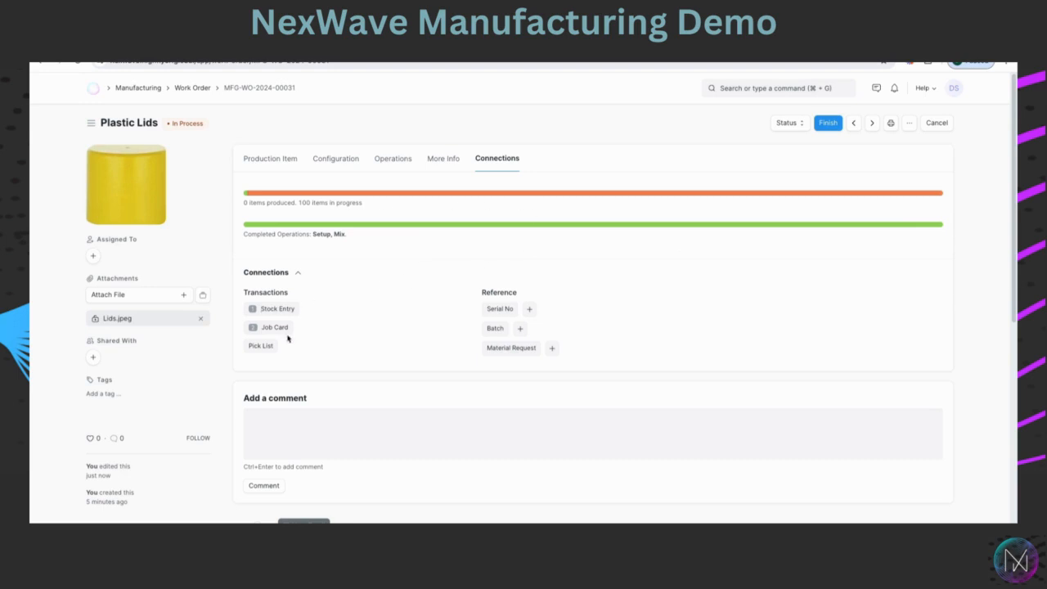
Finish the work order for 100 units and save the resulting Manufacture stock entry.
click(828, 124)
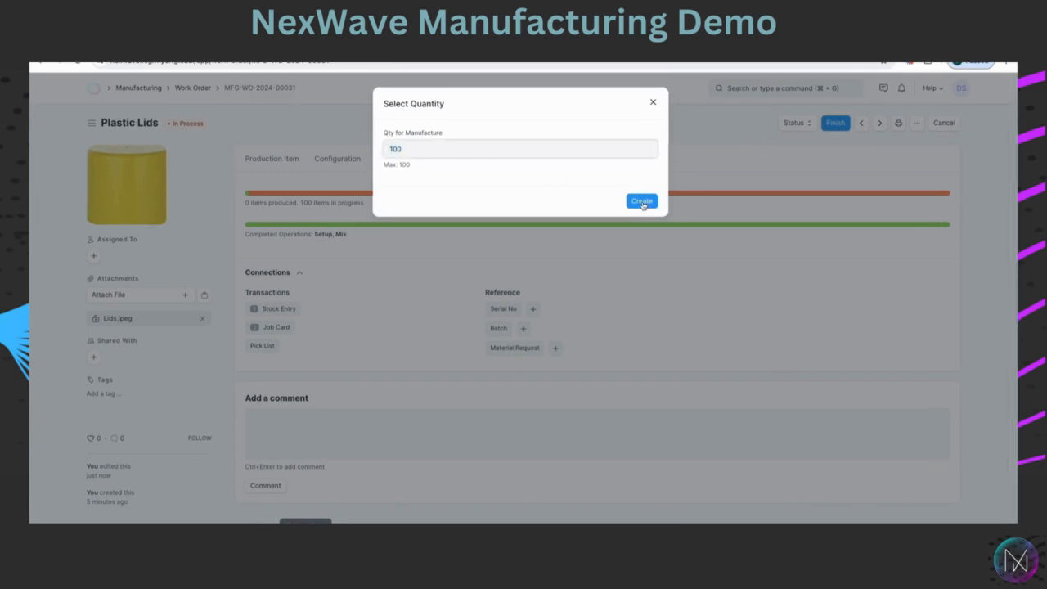
click(644, 203)
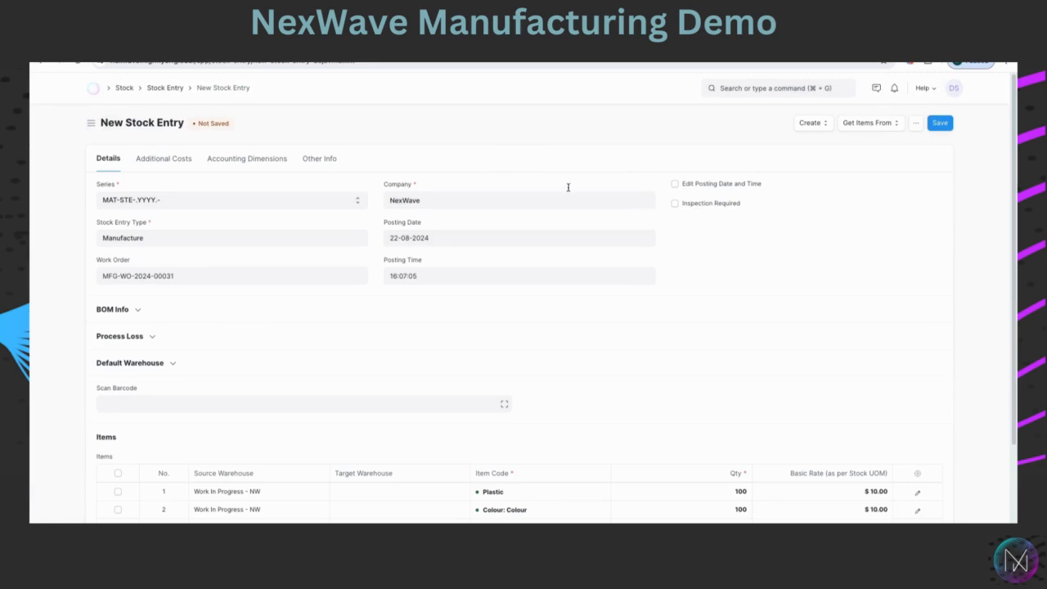
scroll(186, 326, down, 3)
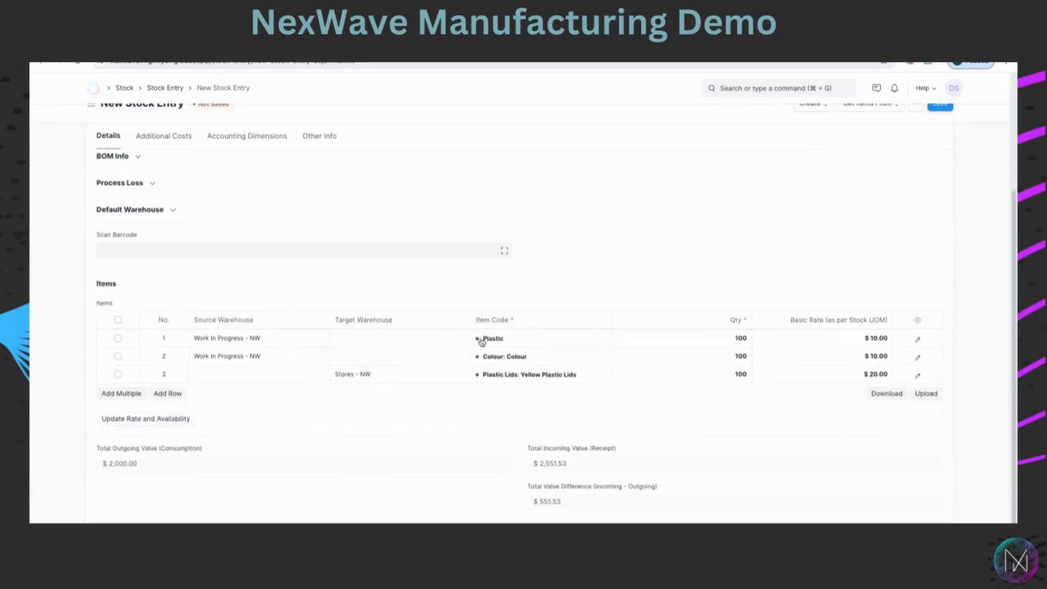
scroll(575, 338, up, 3)
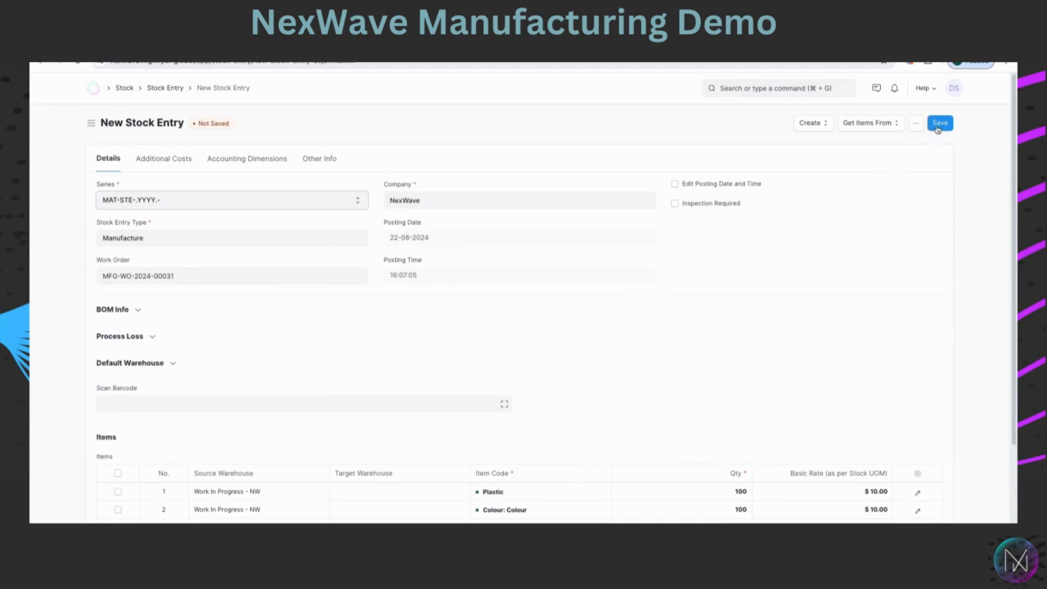
click(938, 124)
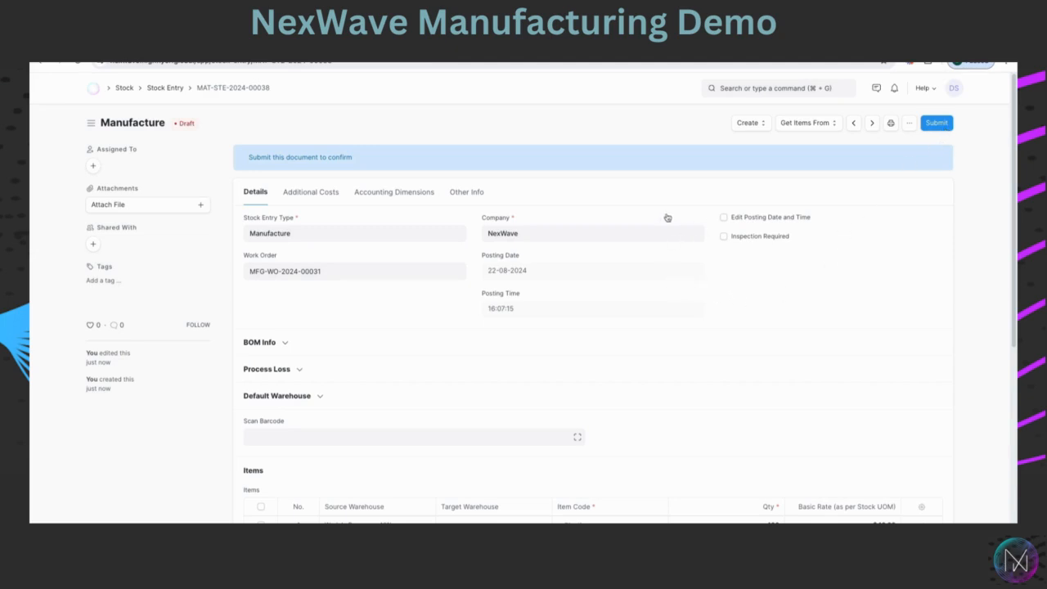
Submit the Manufacture stock entry permanently and dismiss the budget warning.
click(937, 124)
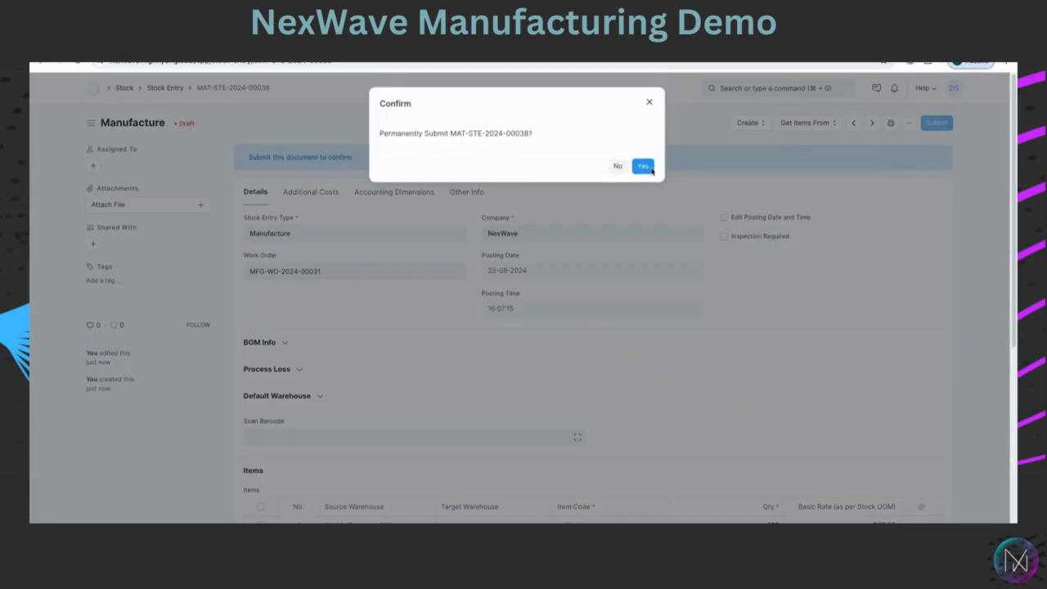
click(645, 166)
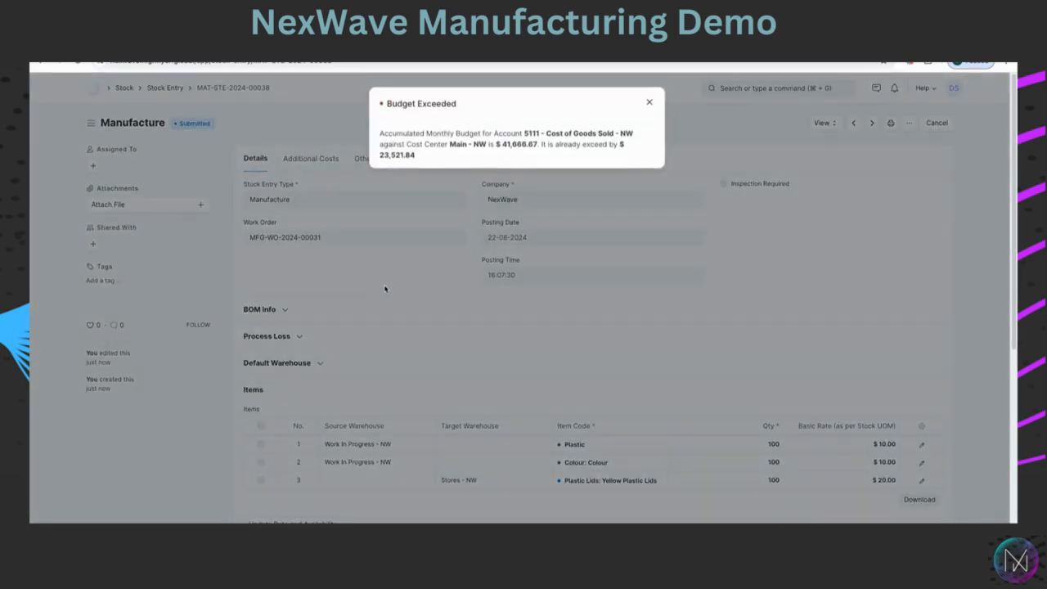
click(652, 104)
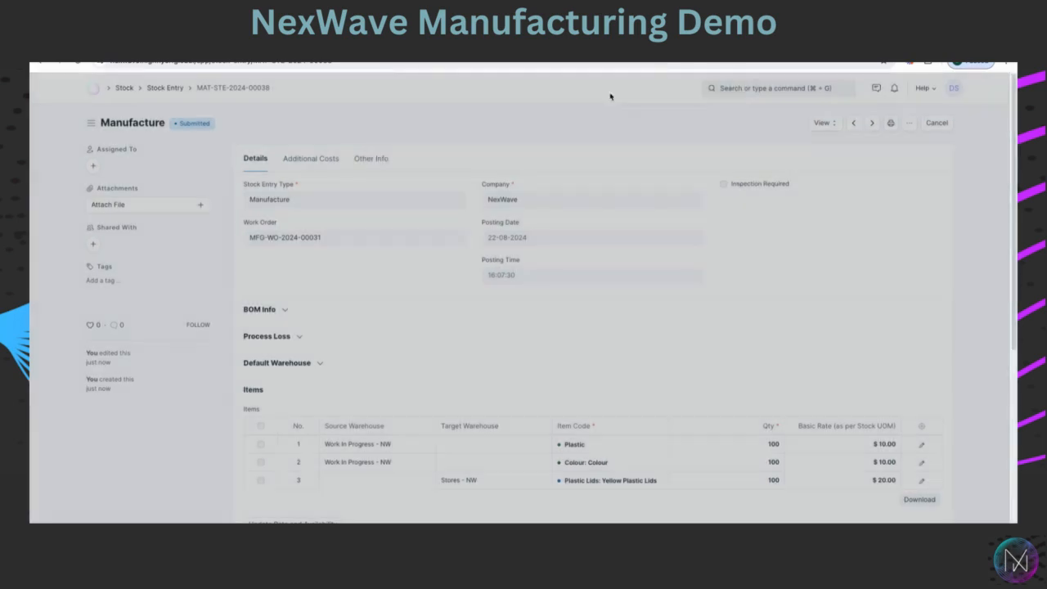
Open the most recent Plastic Lids production plan from the Manufacturing workspace.
click(94, 90)
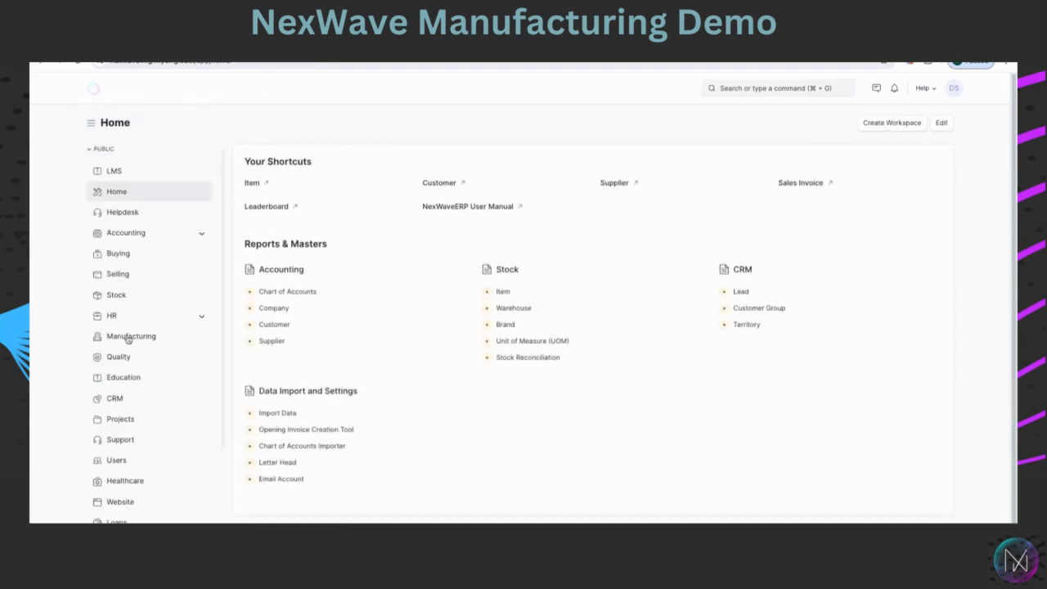
click(179, 337)
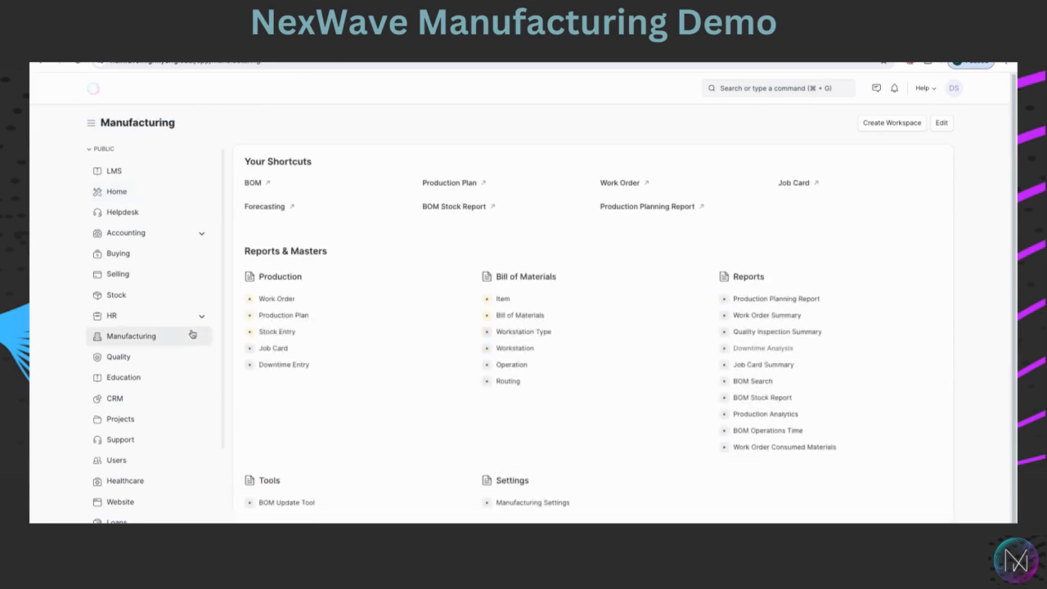
click(278, 316)
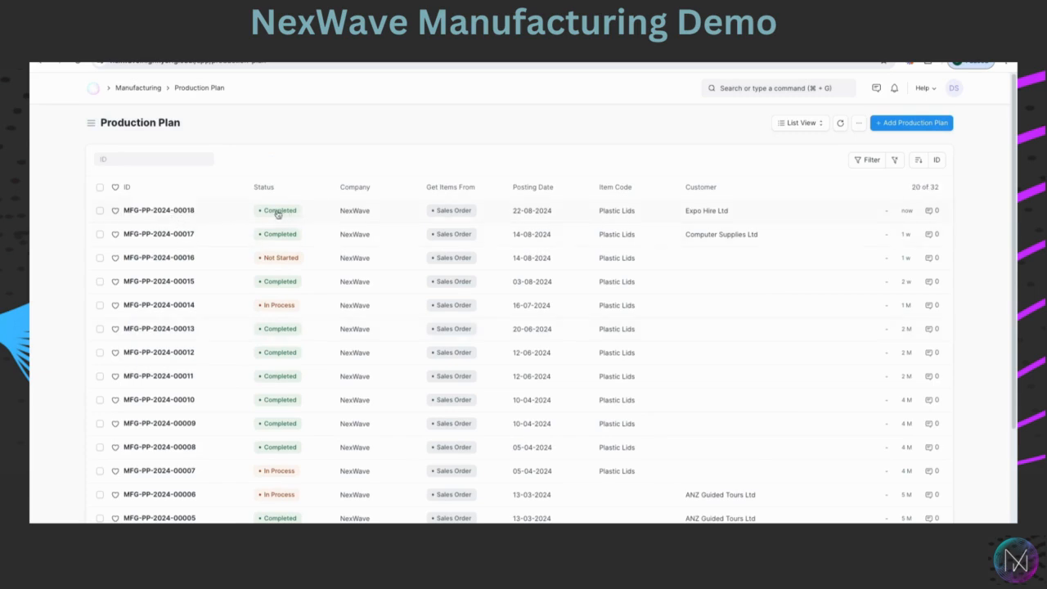
click(153, 214)
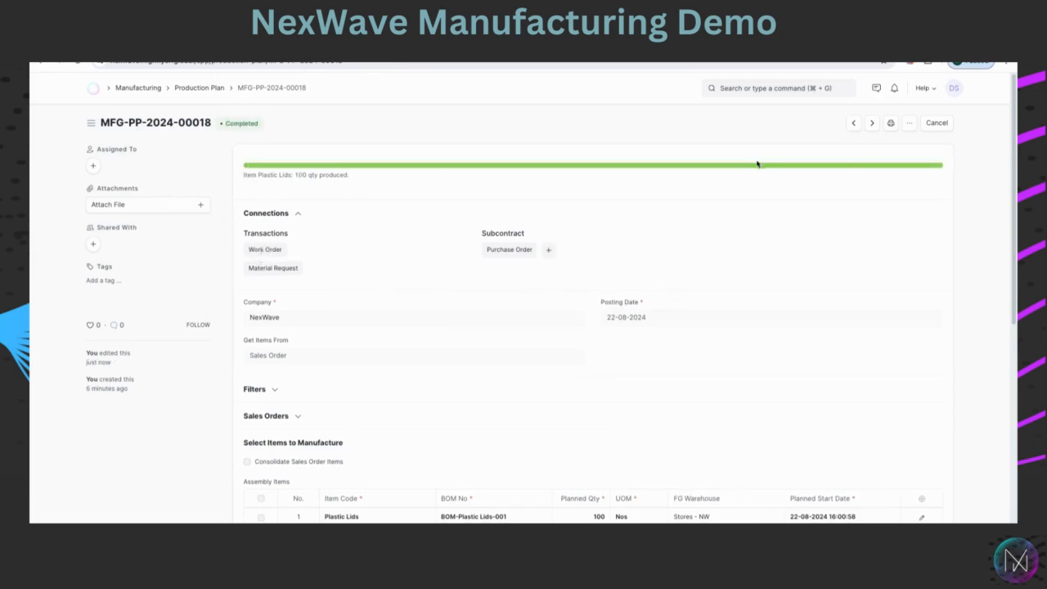
Open the sales order linked in the production plan's Sales Orders table.
scroll(539, 290, down, 4)
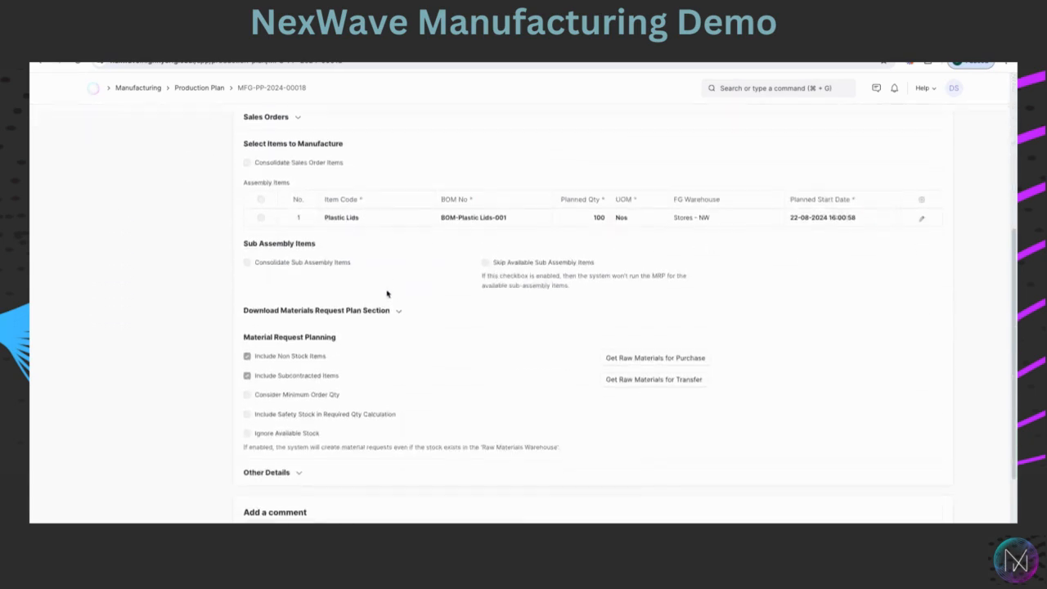
scroll(387, 293, up, 2)
click(299, 223)
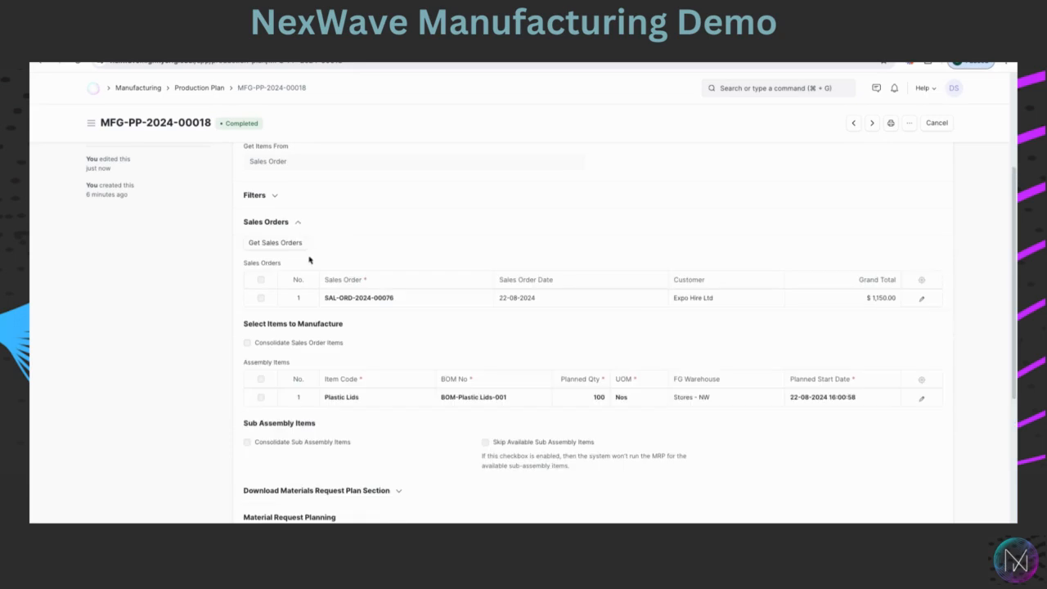
click(365, 299)
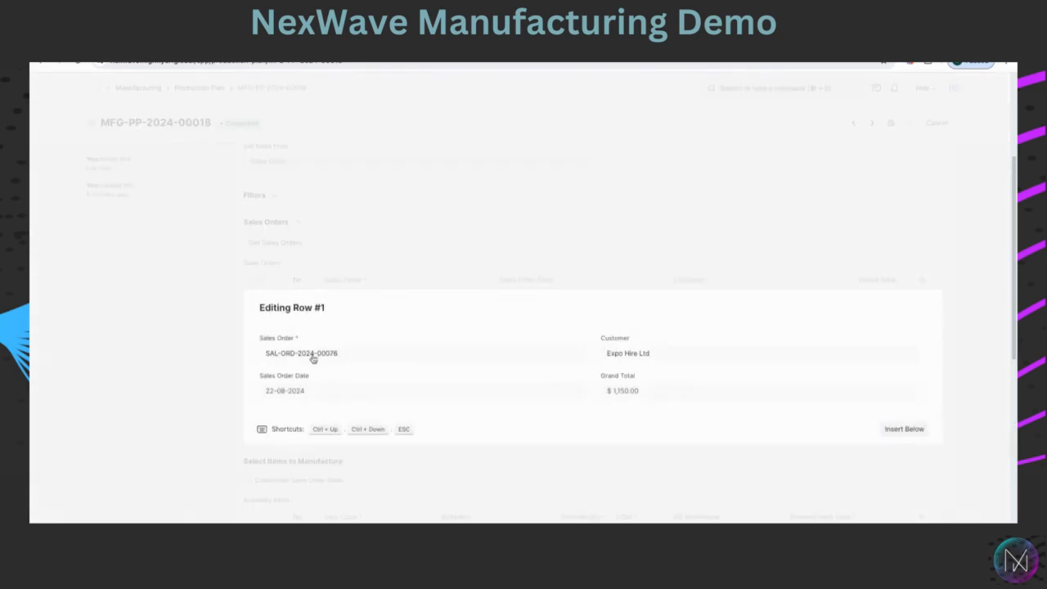
click(312, 356)
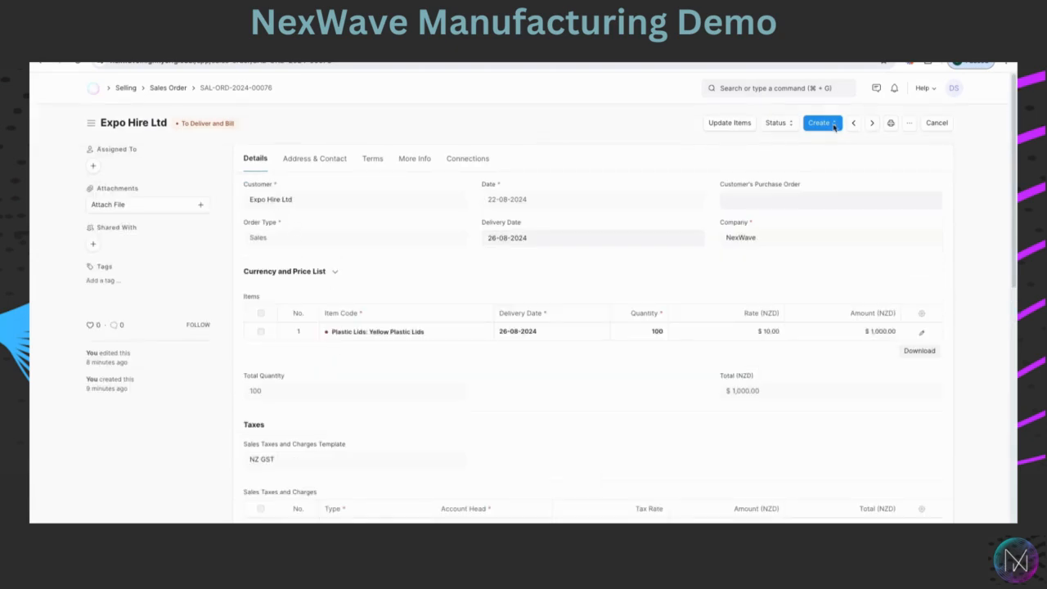
Create a pick list from the sales order, then save and permanently submit it.
click(834, 127)
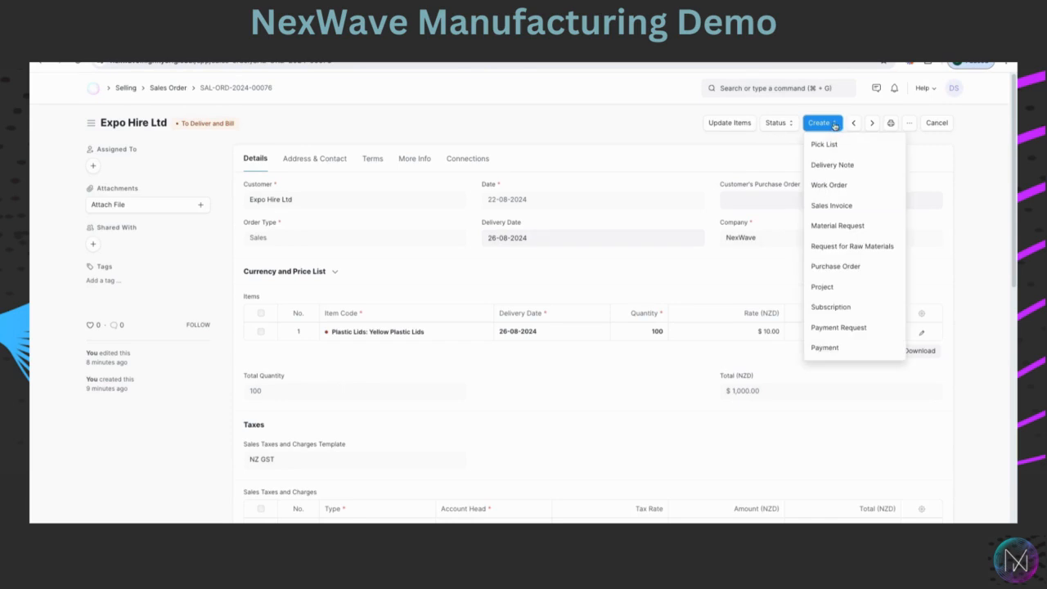
click(824, 145)
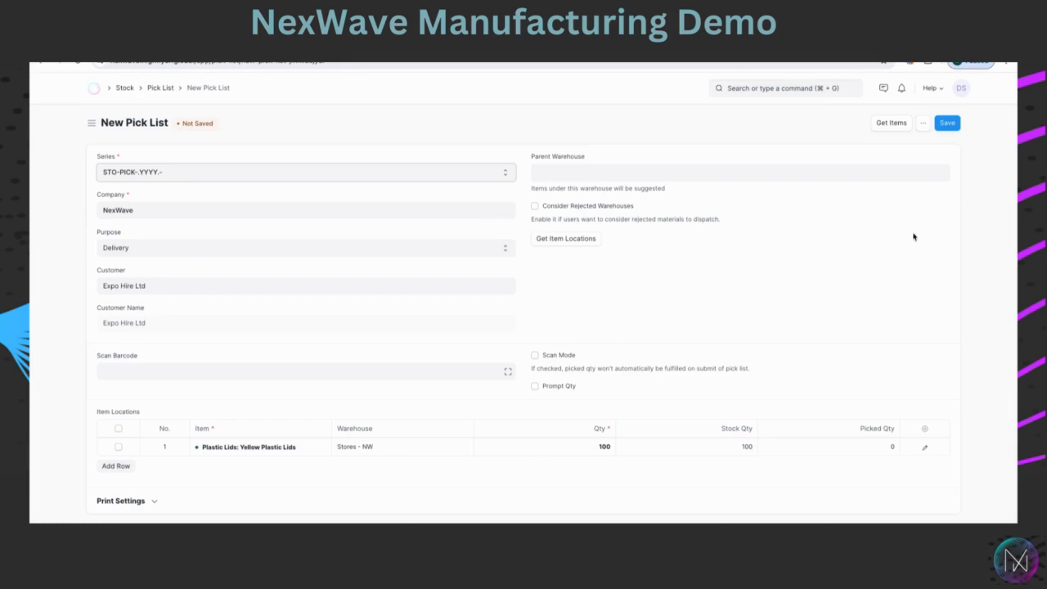
click(947, 125)
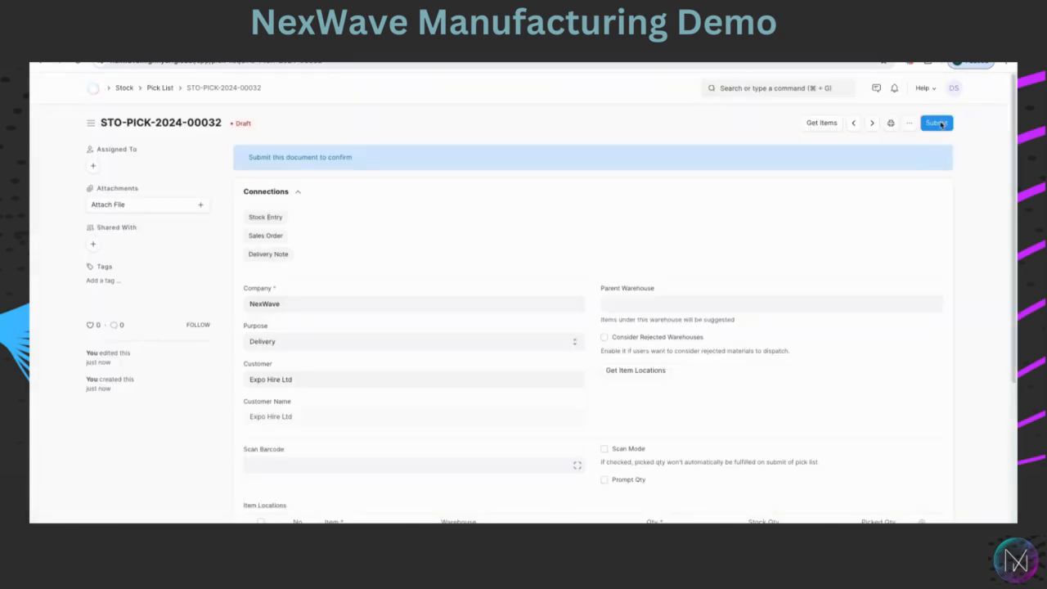
click(938, 124)
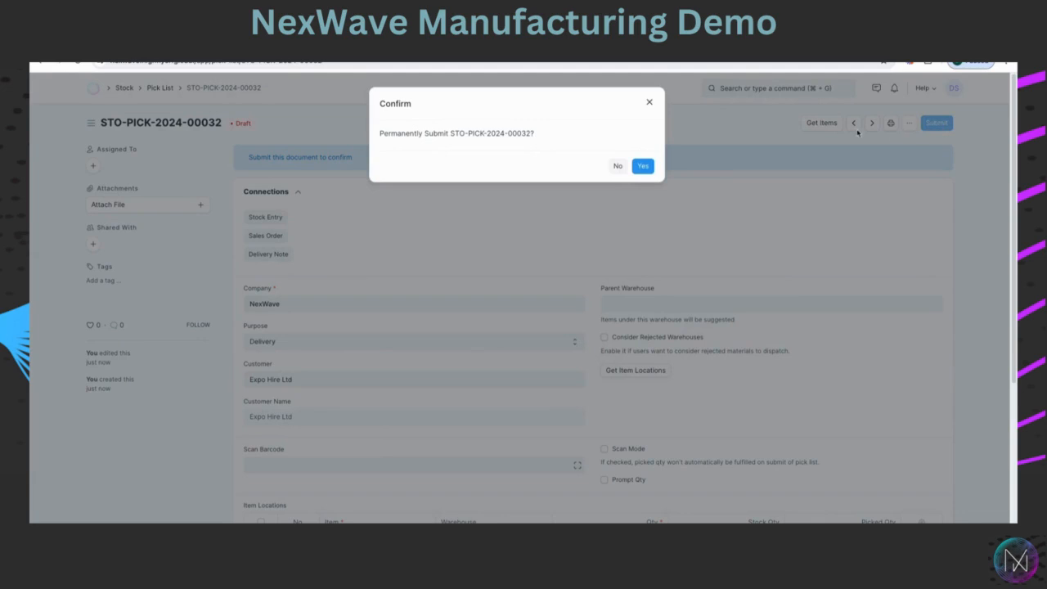
click(646, 167)
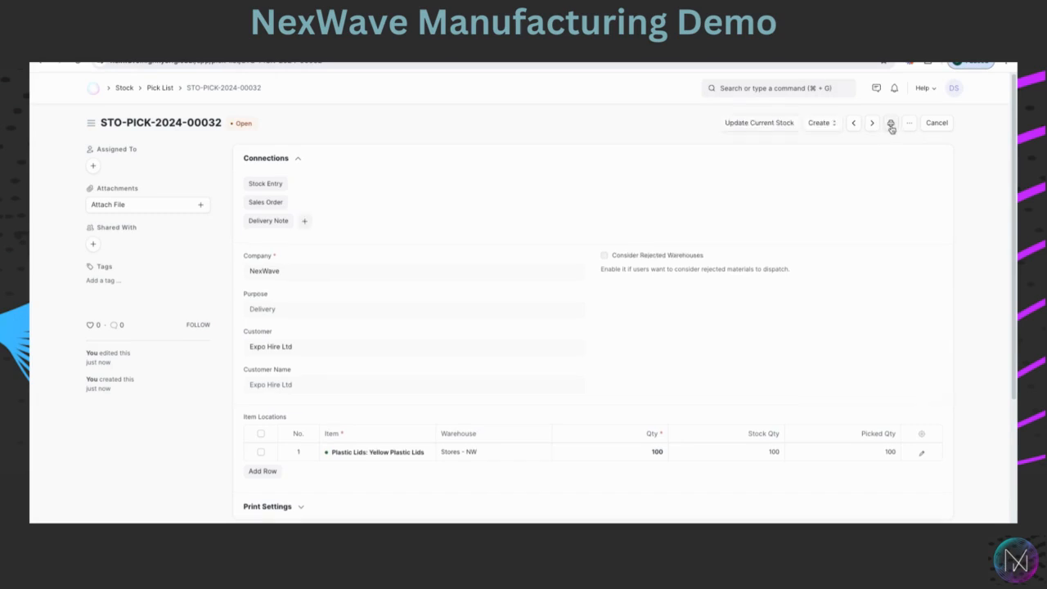
Open the pick list's print preview and review its contents.
click(891, 124)
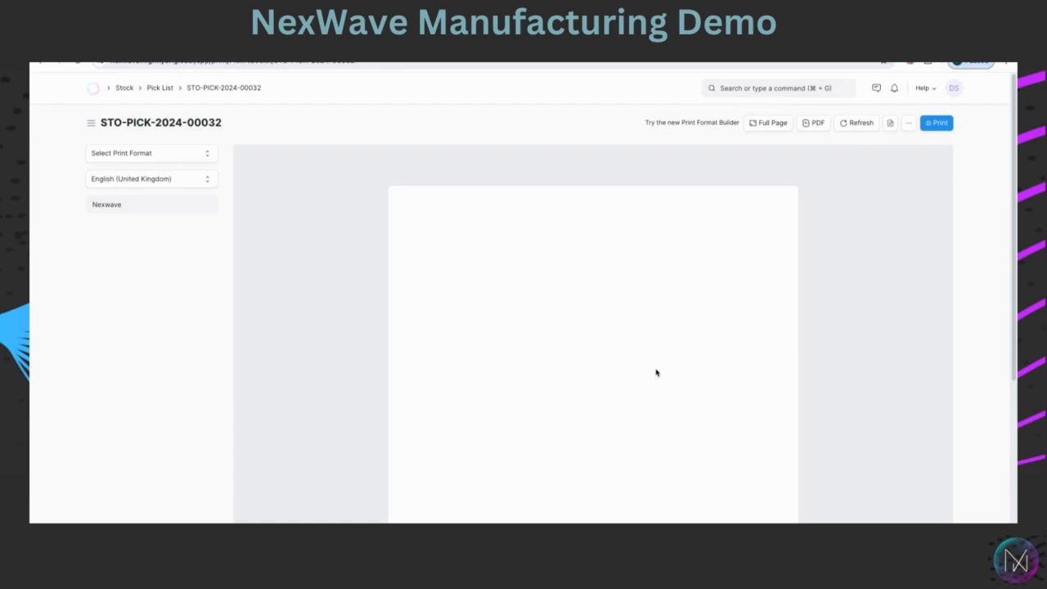
scroll(655, 372, down, 3)
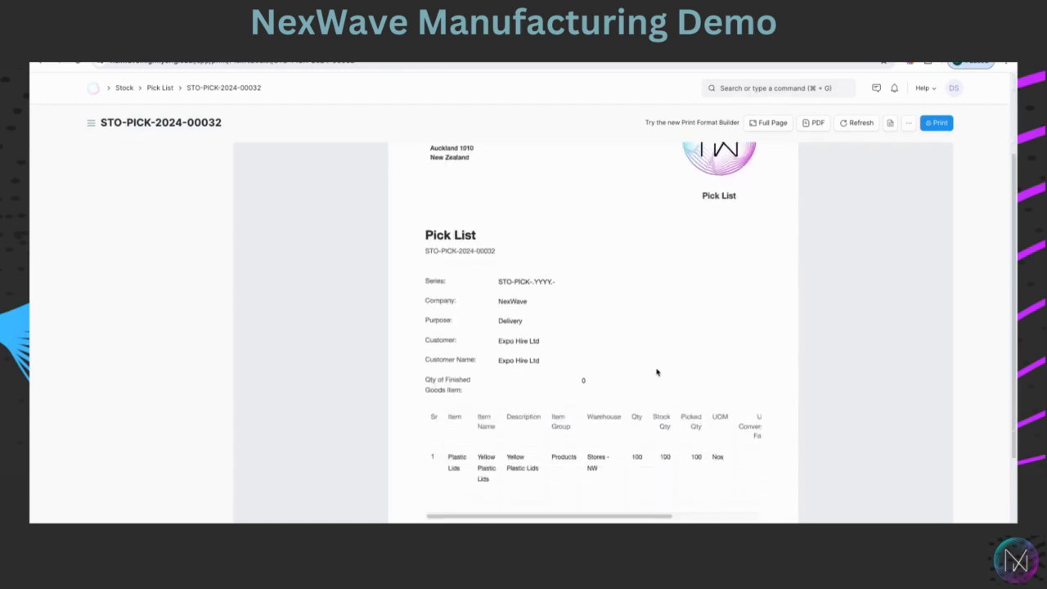